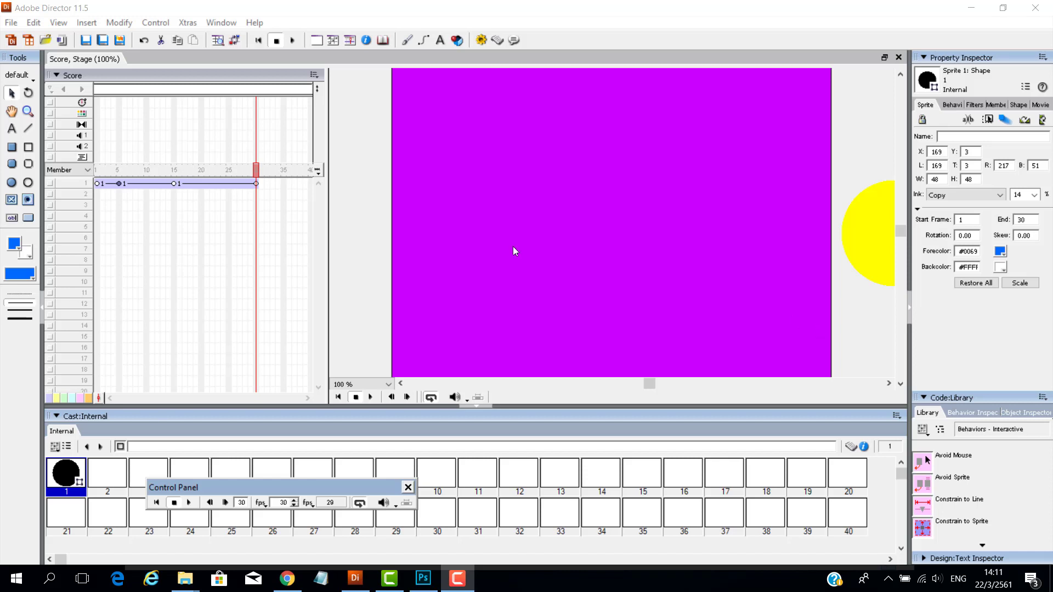
Add and undo a frame 20 keyframe, then play the circle's motion path from frame 1
click(203, 185)
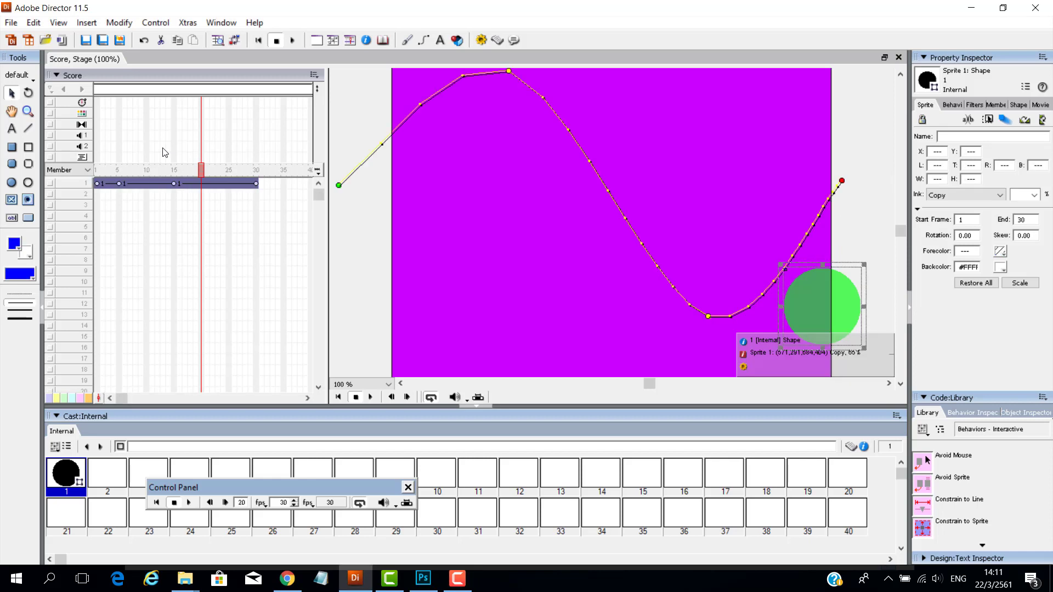
key(ctrl+alt+k)
key(ctrl+z)
drag(209, 174, 52, 142)
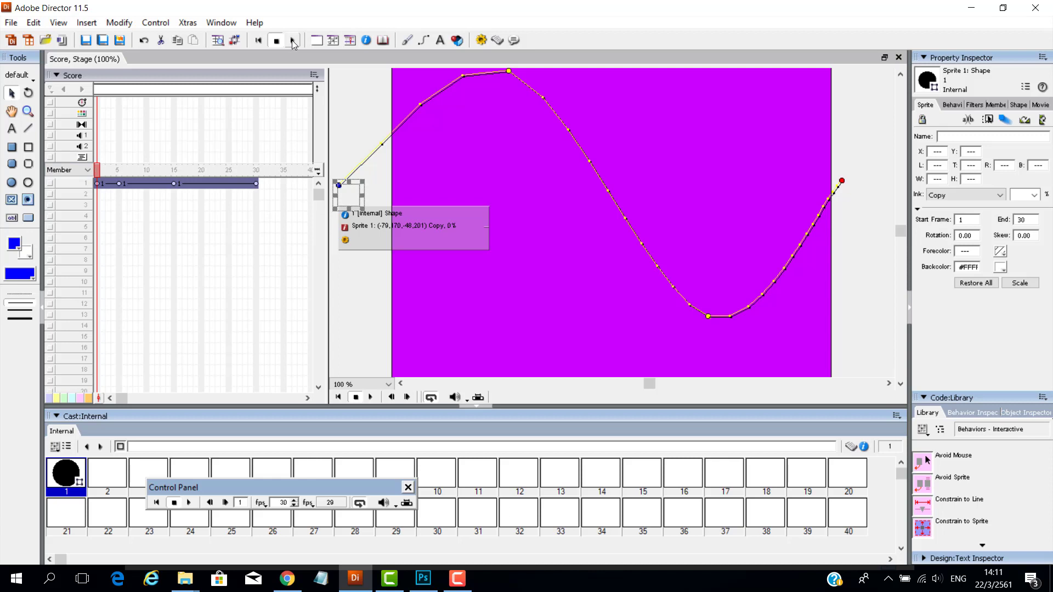
click(292, 40)
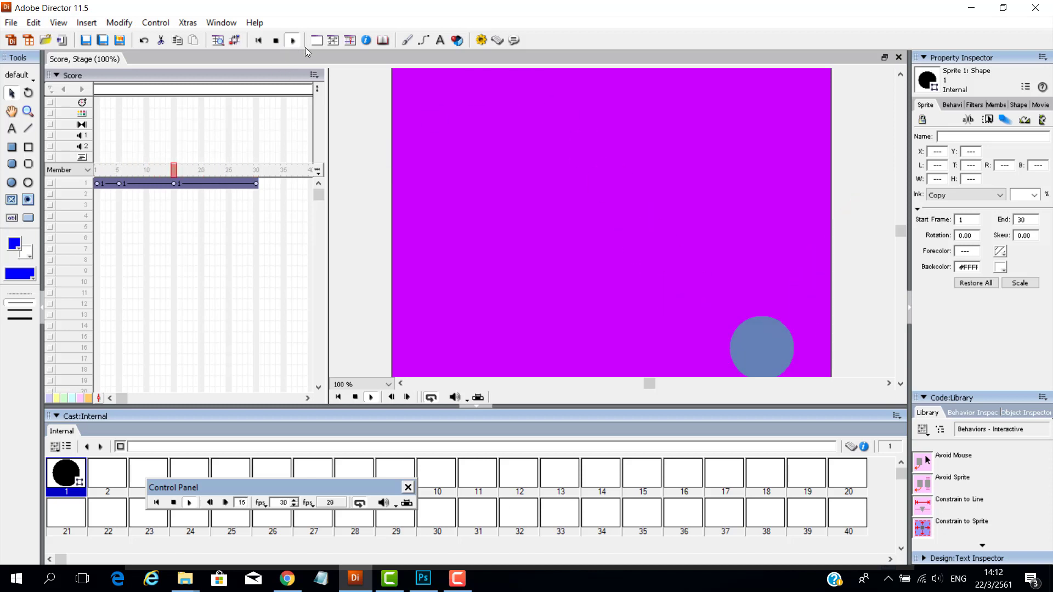
Stop playback, widen the Score panel, and toggle its effects channels off and back on
click(275, 41)
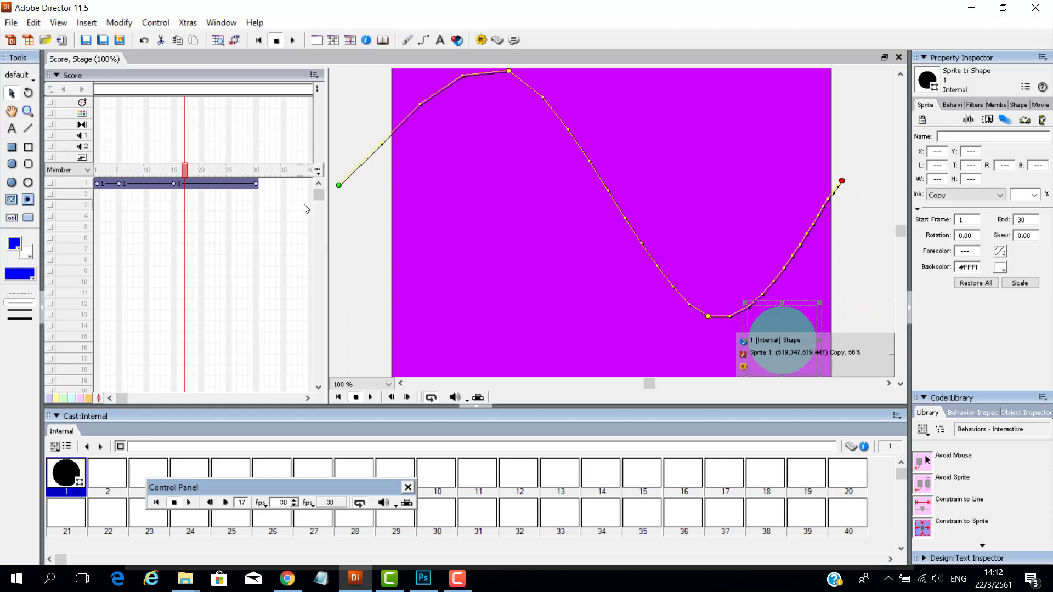
drag(328, 267, 345, 295)
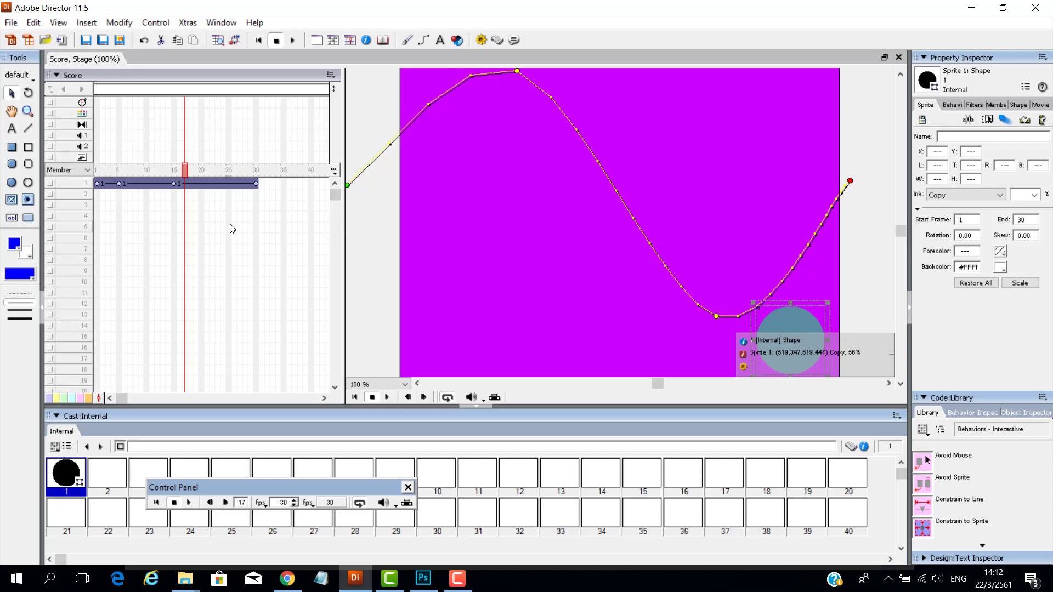
click(334, 89)
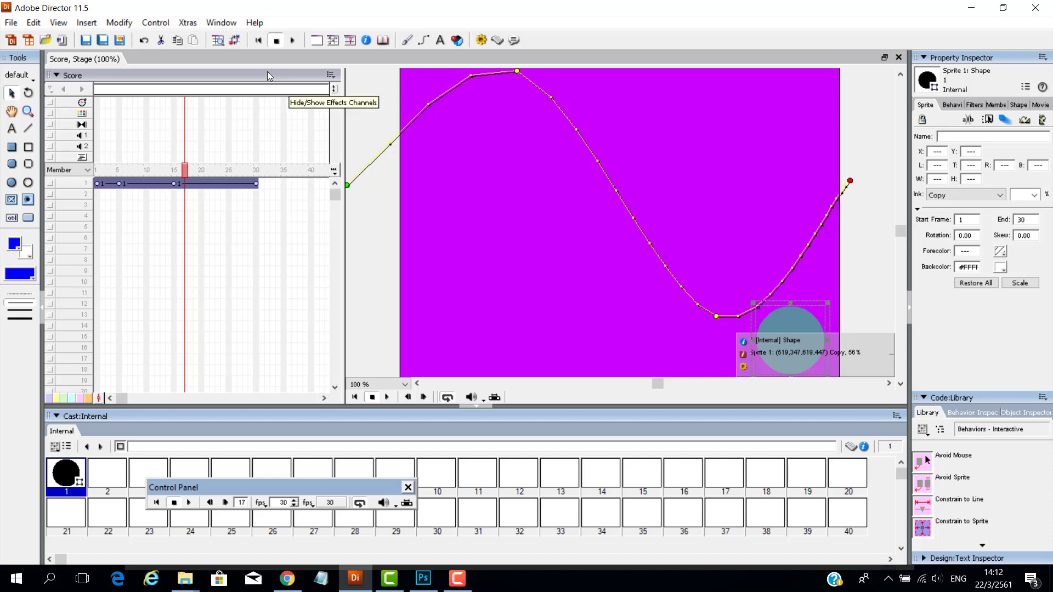
click(333, 90)
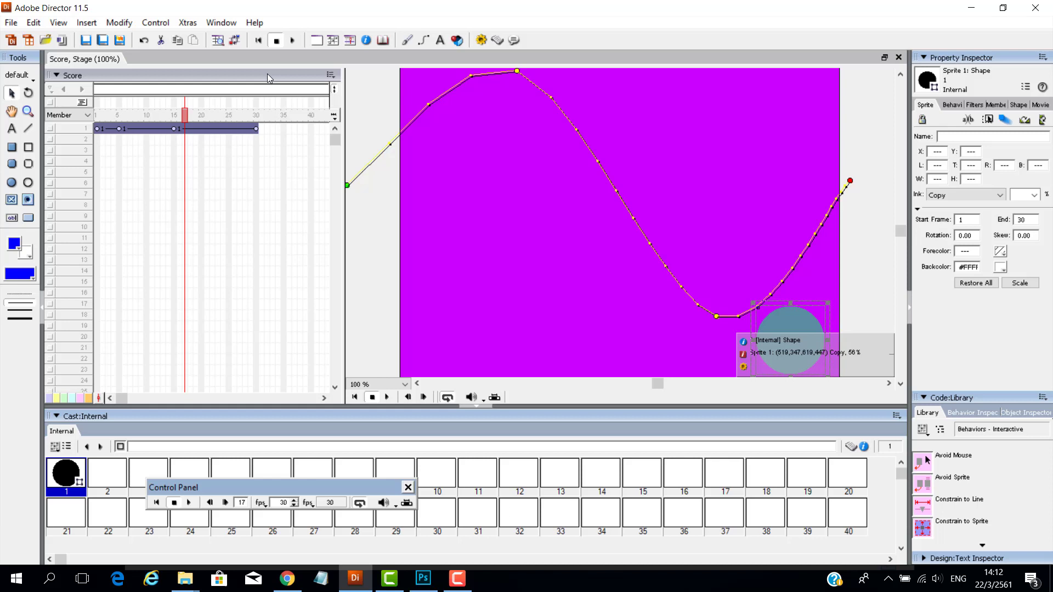
click(334, 90)
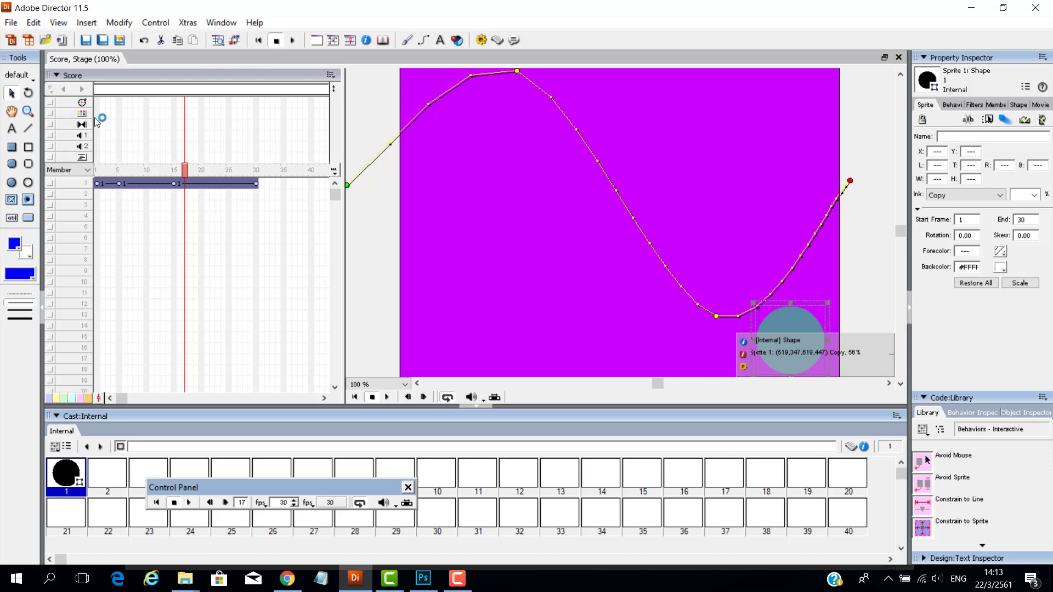
key(ctrl+alt+p)
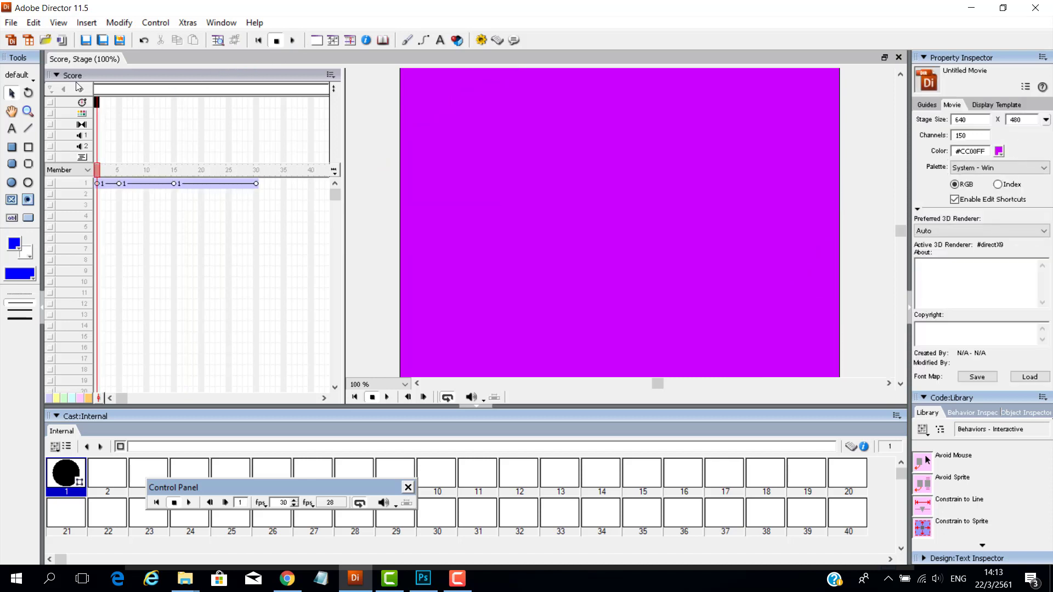
key(ctrl+alt+shift+t)
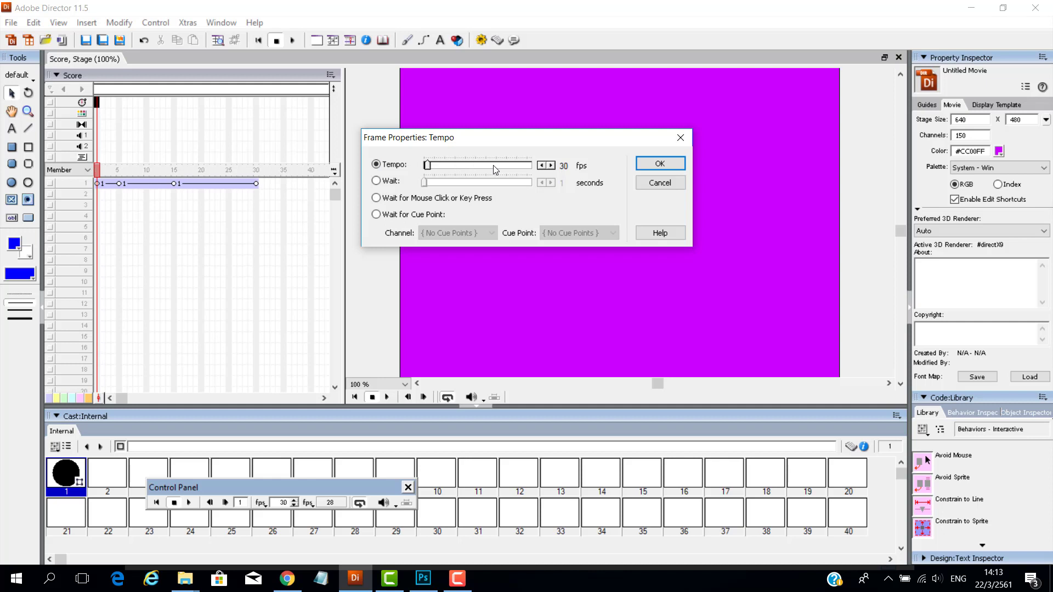
click(553, 167)
click(553, 167)
click(553, 167)
key(Left)
key(Left)
key(Left)
key(Left)
key(Left)
key(Left)
key(Left)
key(Left)
key(Left)
key(Left)
key(Left)
click(388, 184)
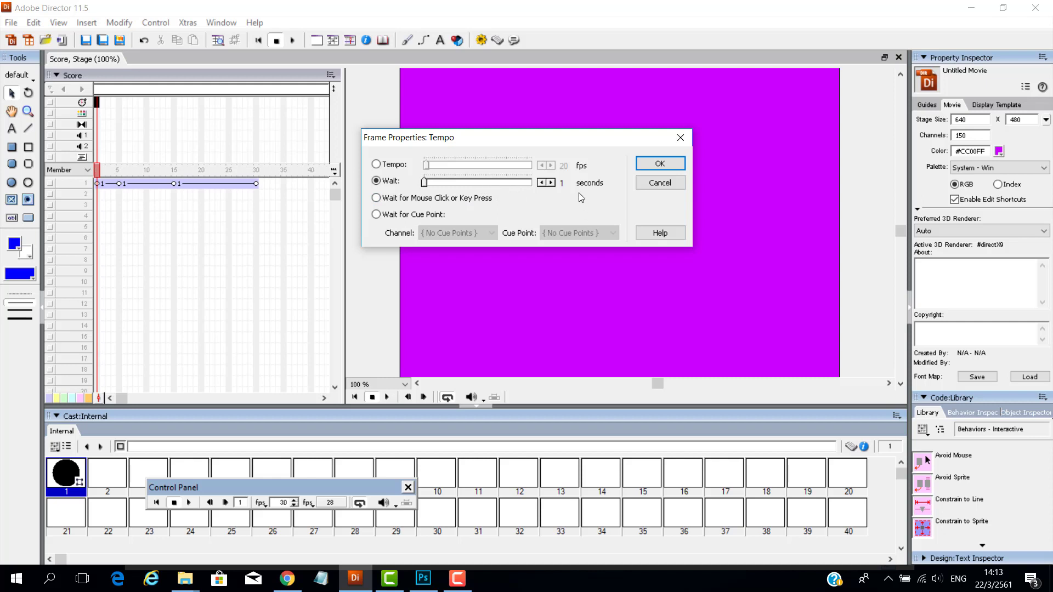
click(551, 183)
click(551, 182)
click(551, 182)
click(377, 201)
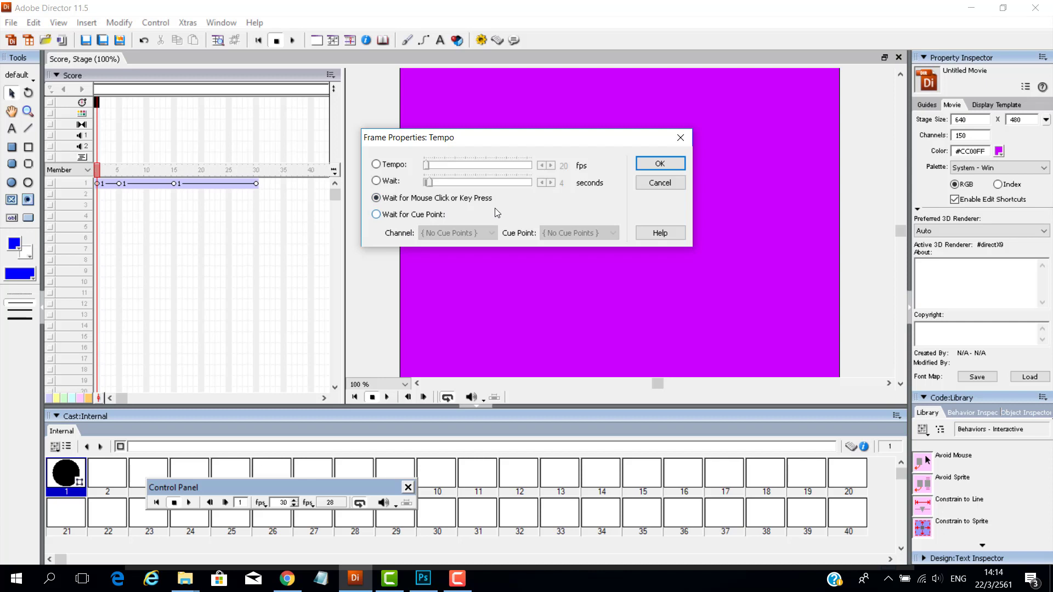
click(396, 217)
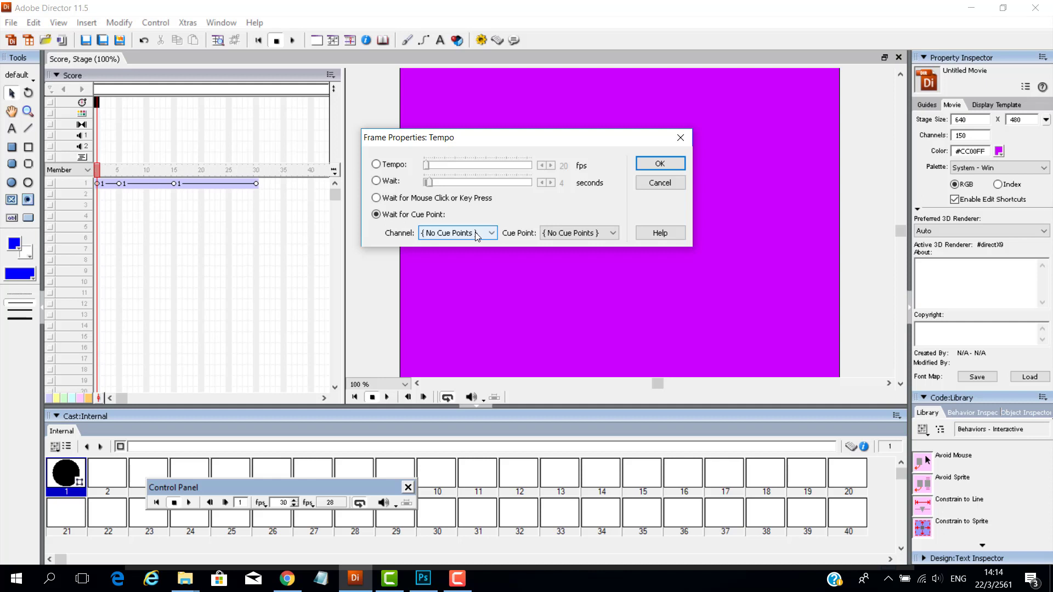
click(665, 185)
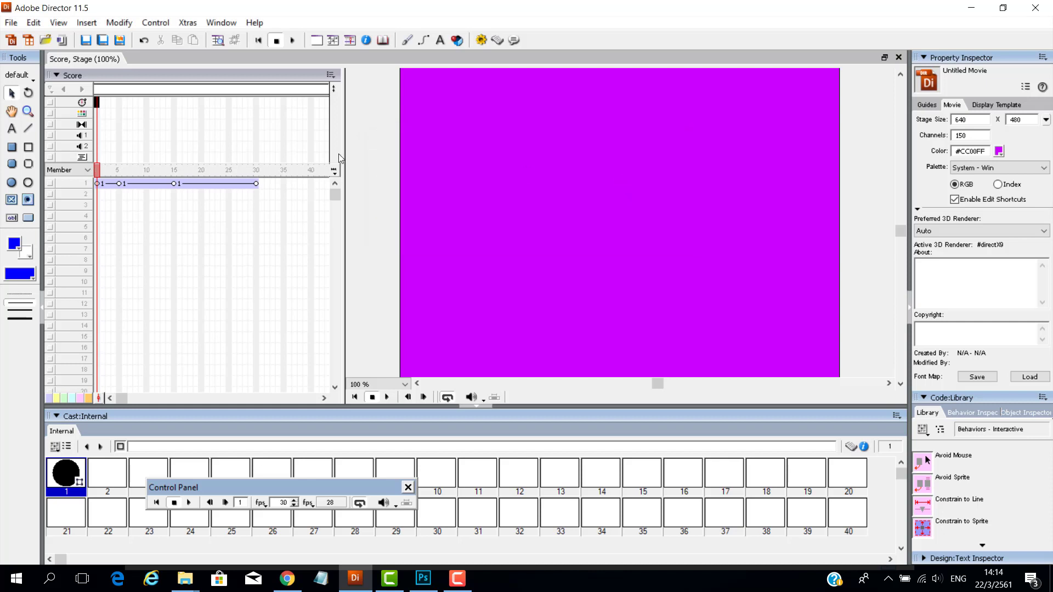
double_click(96, 113)
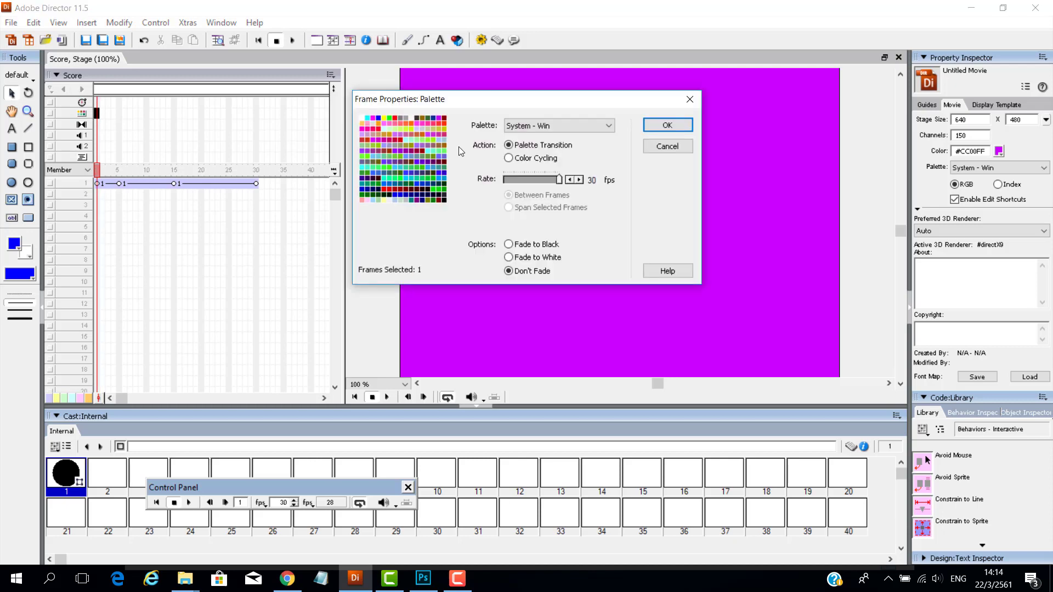
click(508, 127)
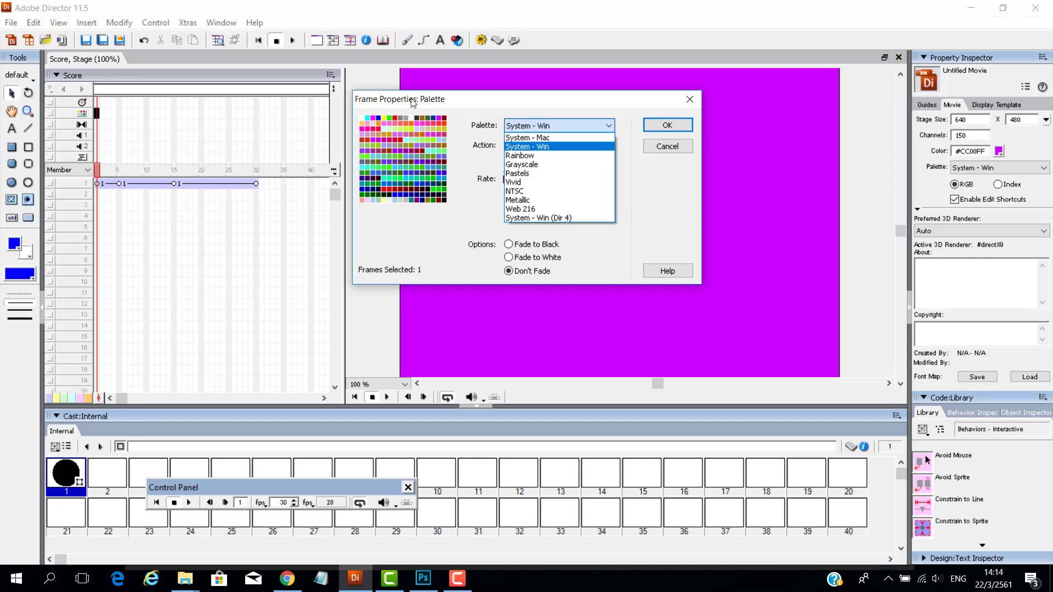
click(468, 92)
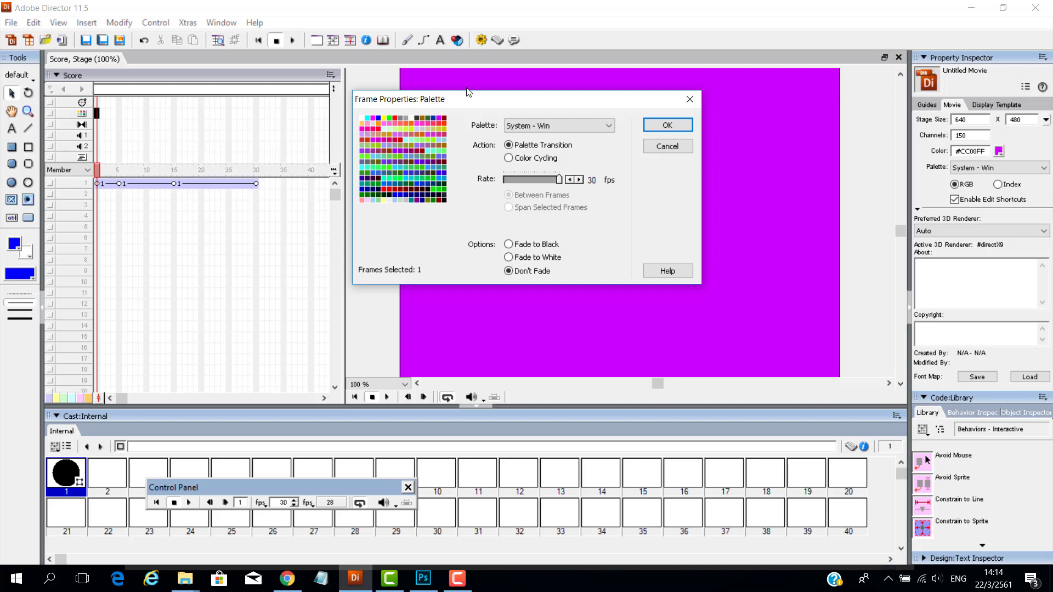
click(665, 147)
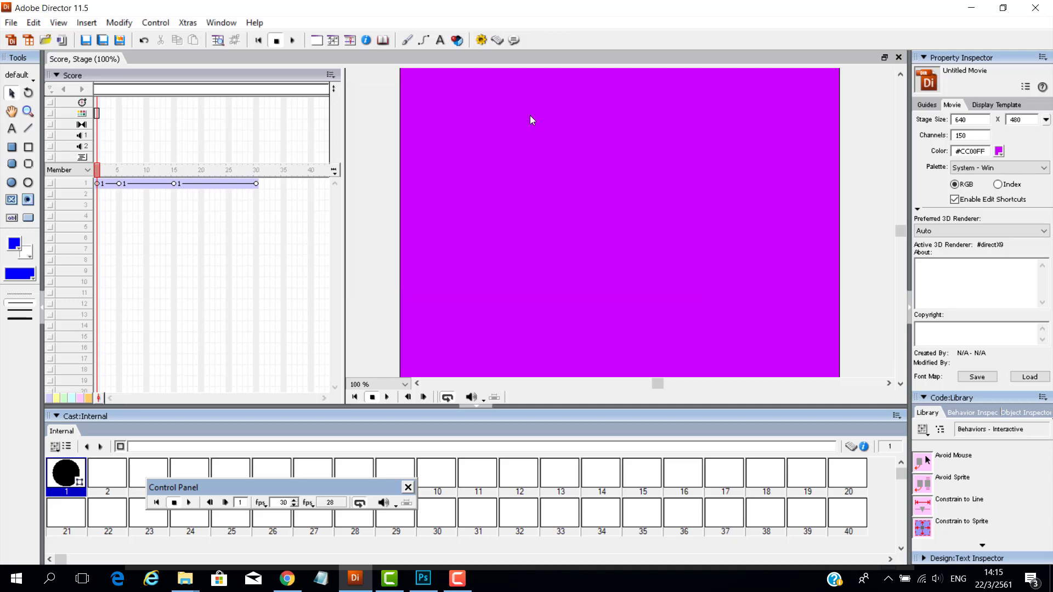
double_click(97, 126)
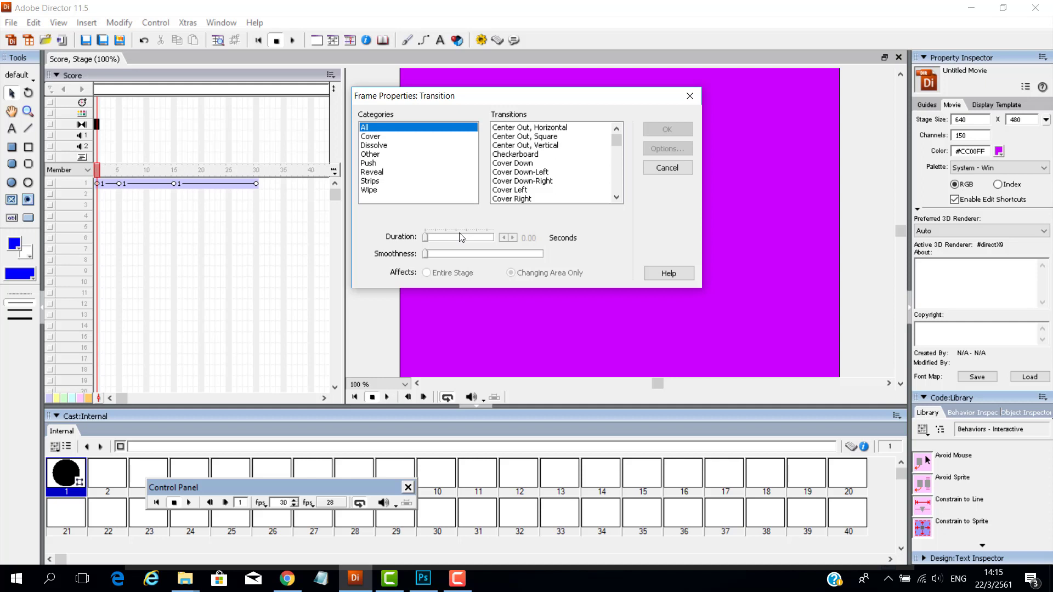
click(387, 171)
click(385, 163)
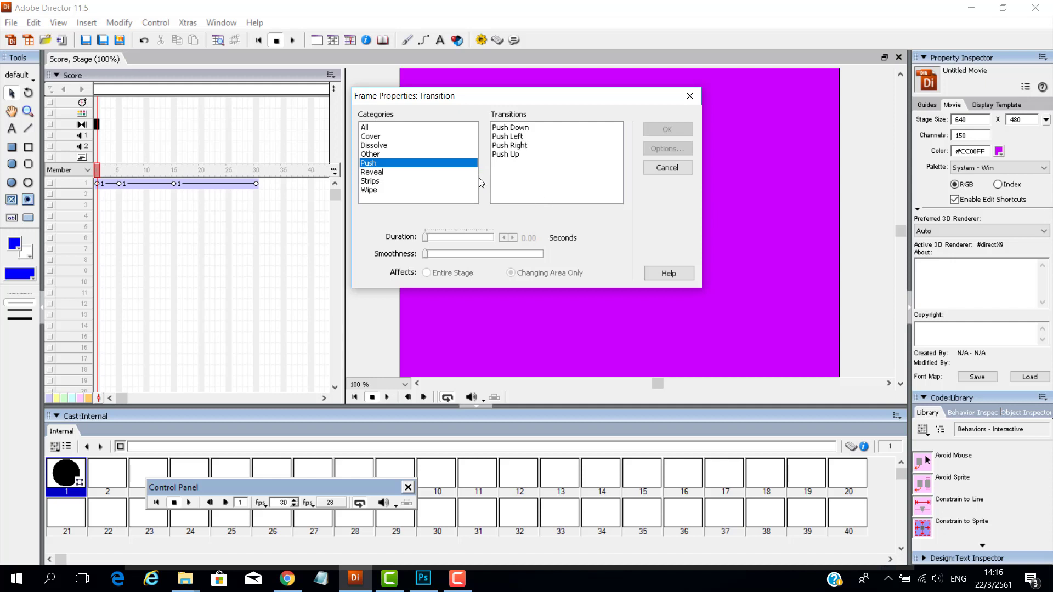
click(661, 171)
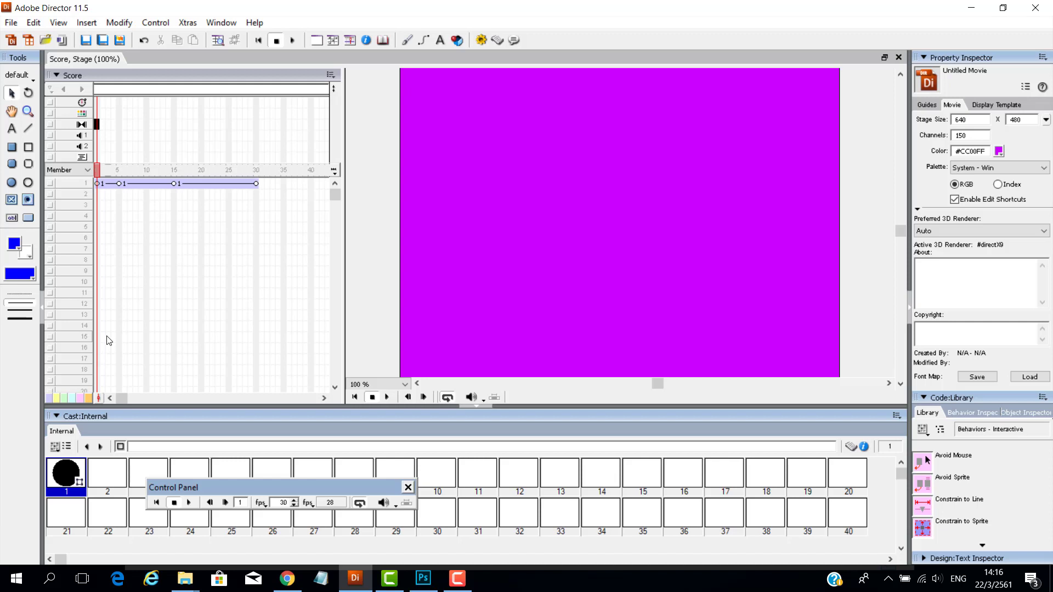
Select frame 1 in the script channel to reach behavior script 2's exitFrame handler
click(96, 157)
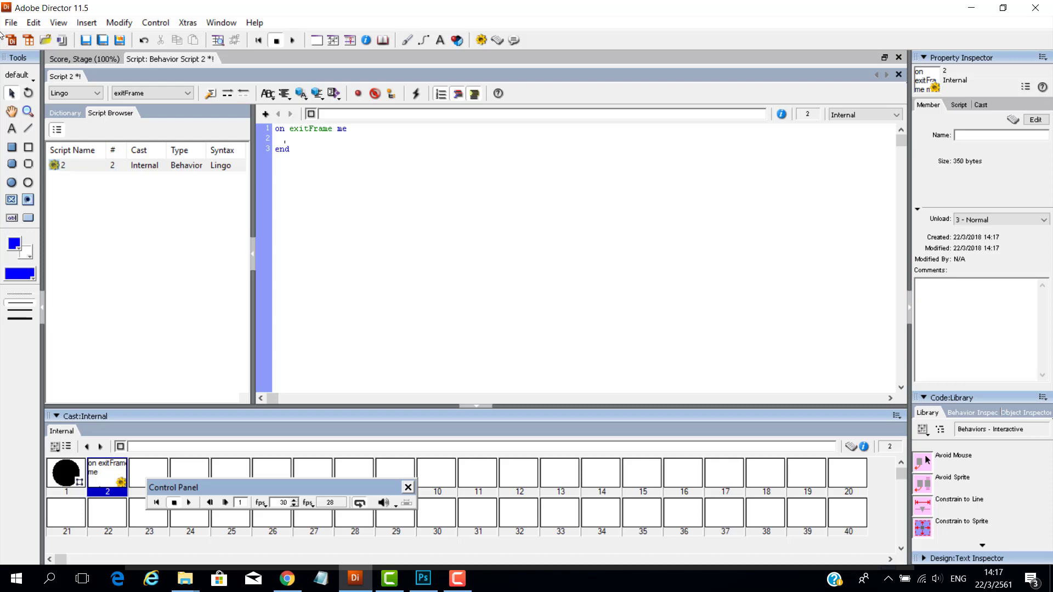
click(102, 100)
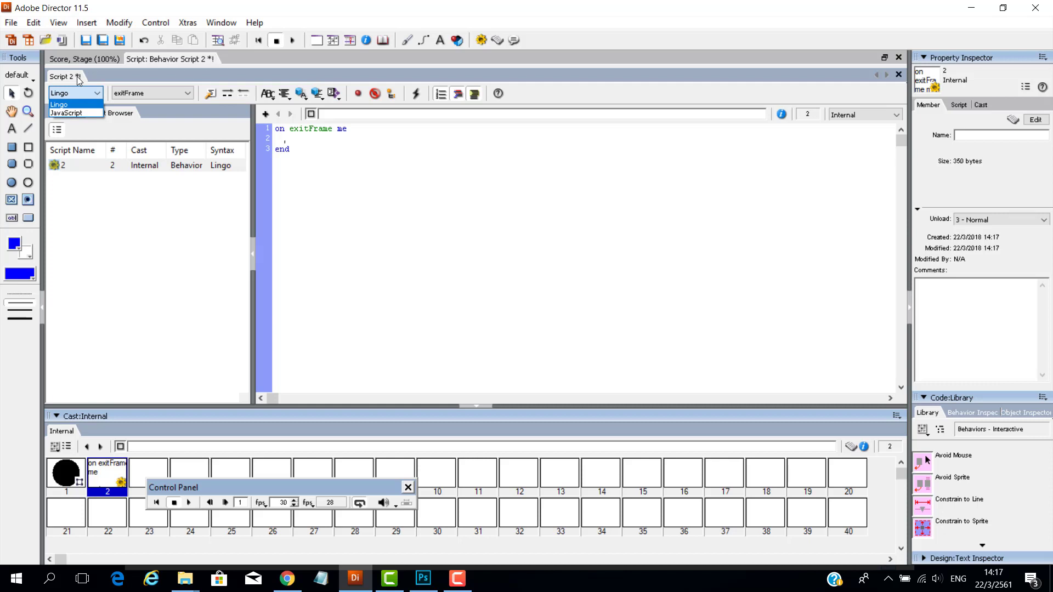
click(78, 80)
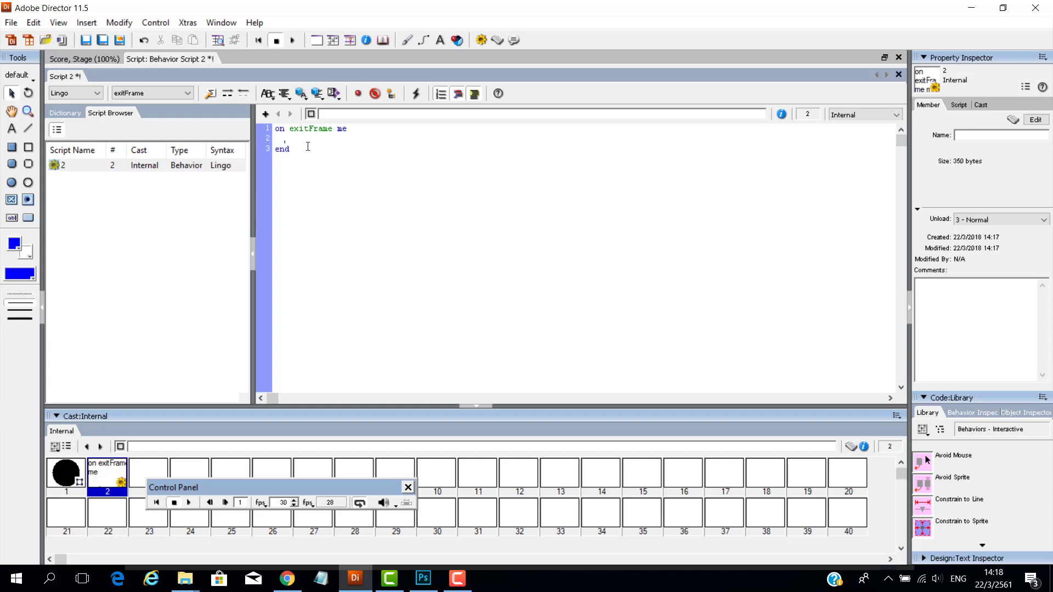
Enter 'go the frame' in the exitFrame handler and fix the spacing before 'frame'
text(go the frame)
click(320, 138)
key(BackSpace)
click(361, 149)
click(315, 139)
click(272, 98)
mouse_move(292, 114)
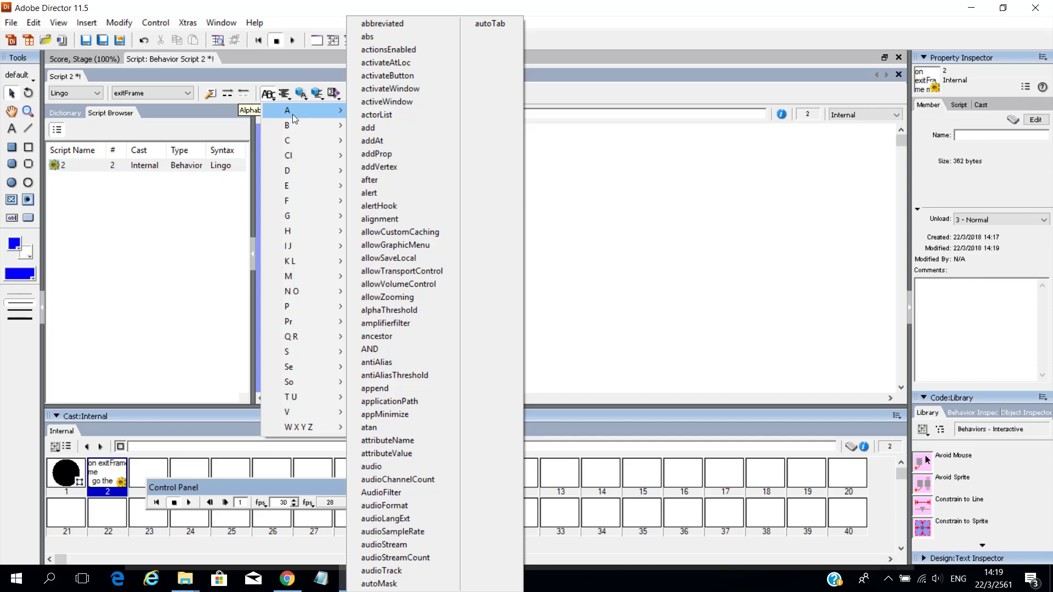
click(285, 94)
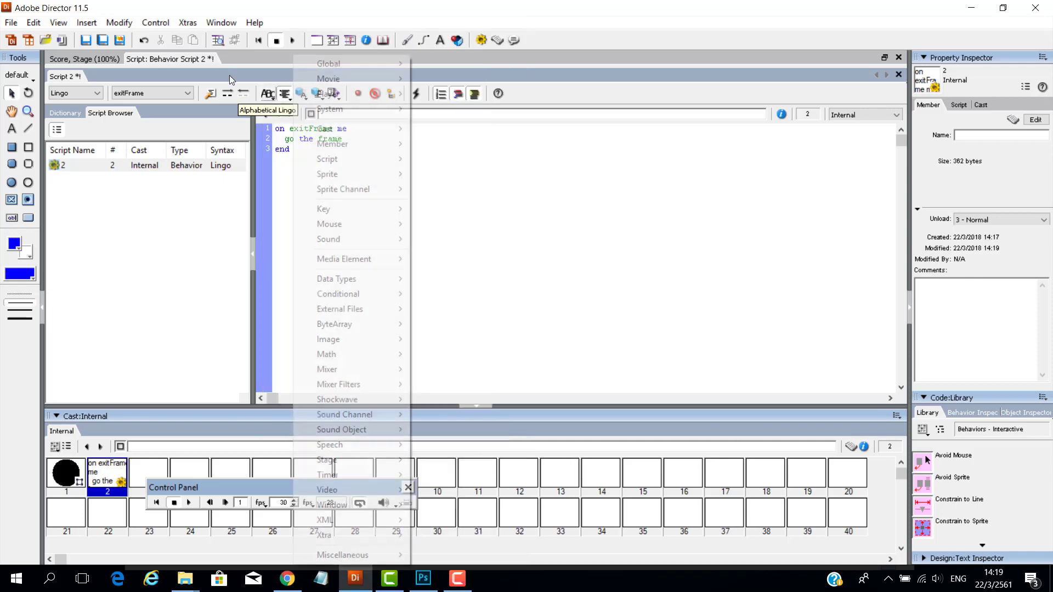
mouse_move(353, 67)
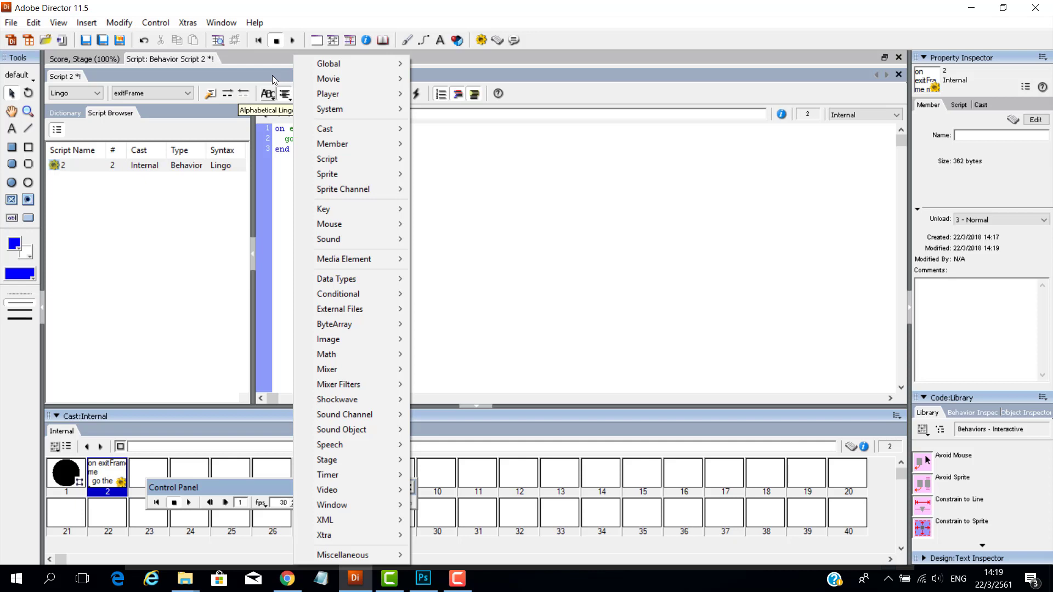
click(272, 74)
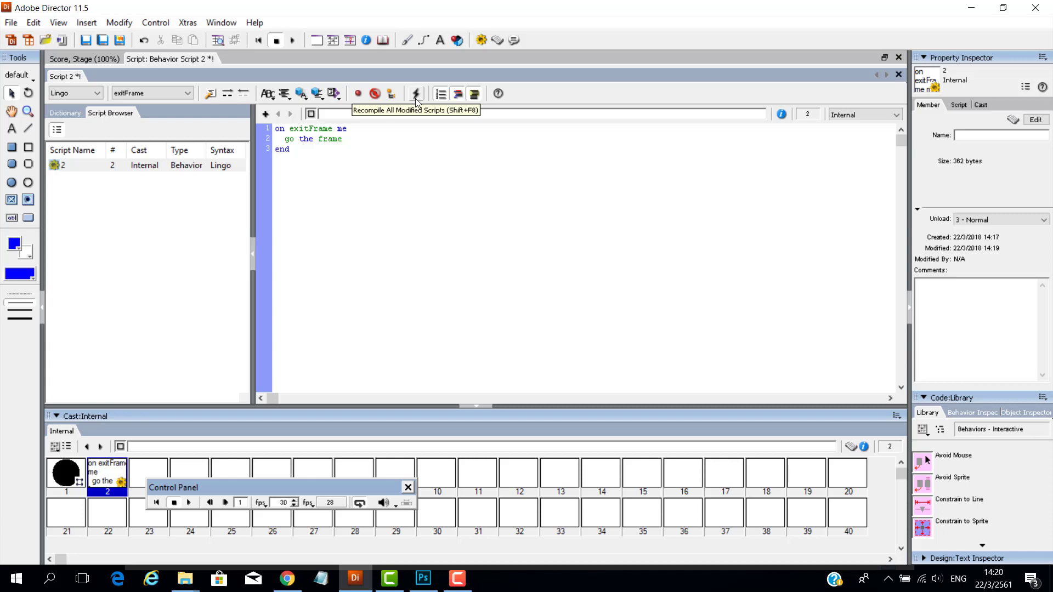
Recompile the modified looping script and close the Script window
click(416, 96)
key(ctrl+0)
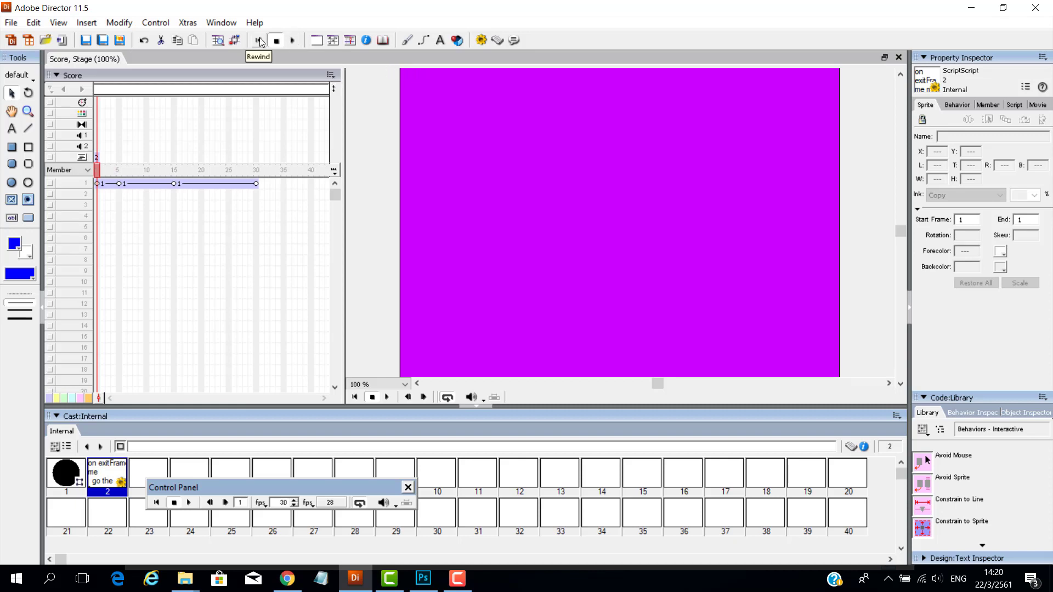
Move the looping script from the frame 1 script cell to frame 5
click(293, 41)
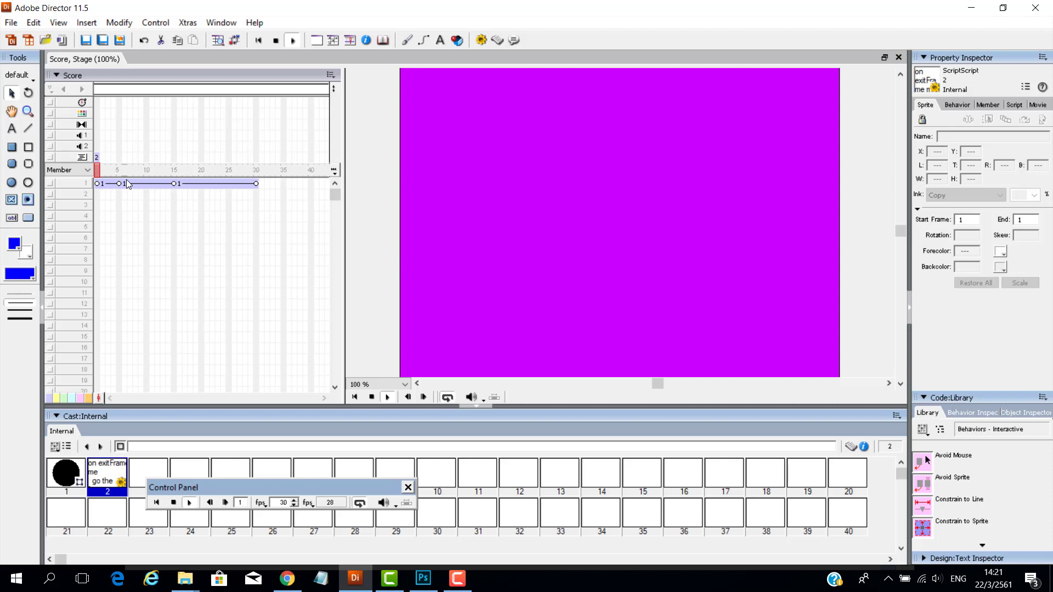
click(96, 157)
click(120, 159)
drag(120, 160, 119, 159)
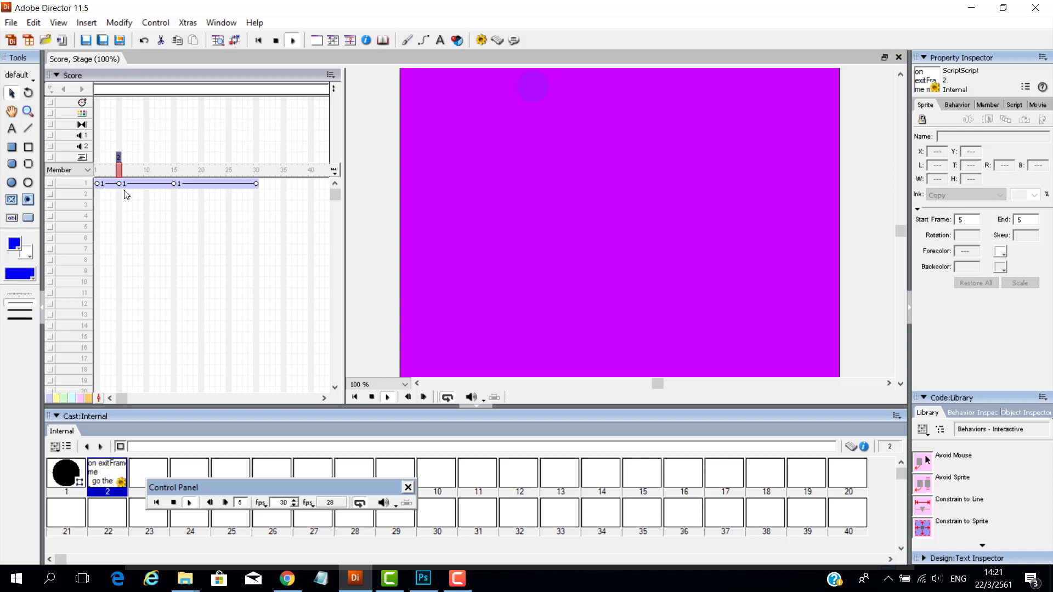
Rewind and play the movie to confirm it holds at frame 5, then stop
click(261, 41)
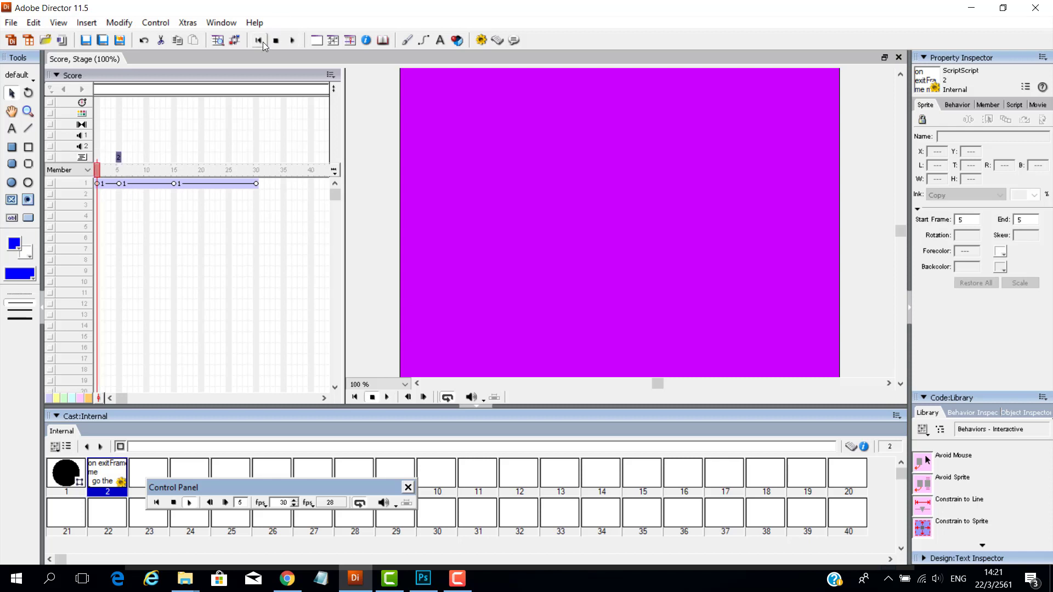
click(294, 42)
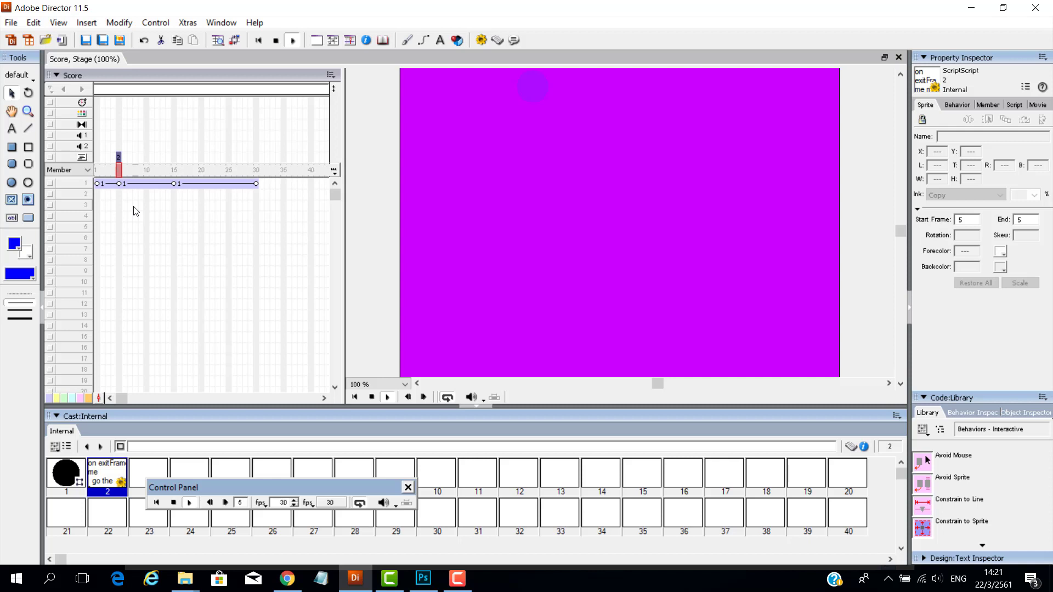
click(277, 41)
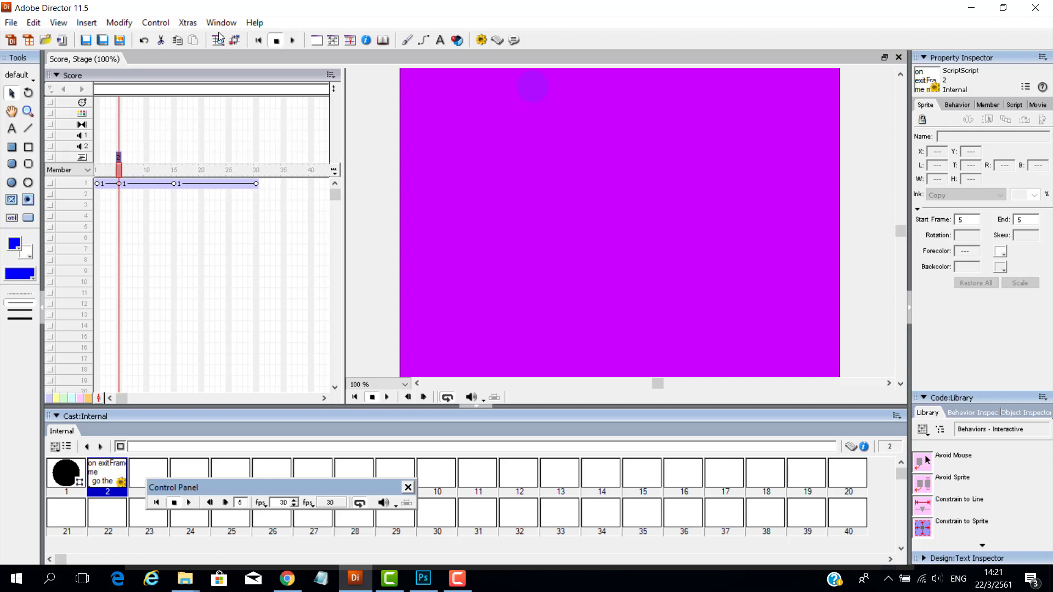
Place a Flash Button near the bottom centre of the stage as sprite 2
click(30, 220)
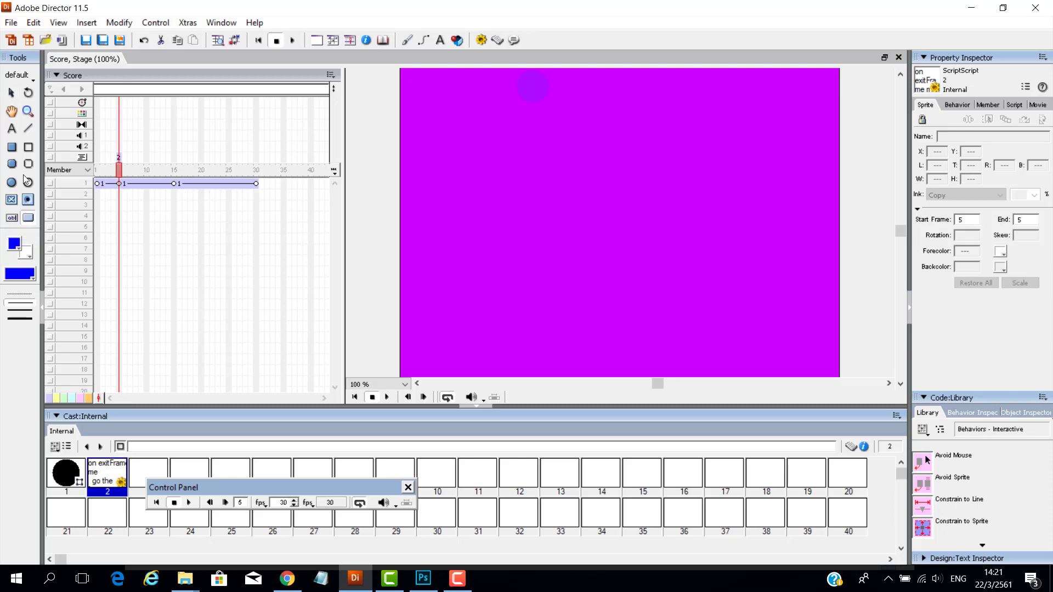
click(527, 323)
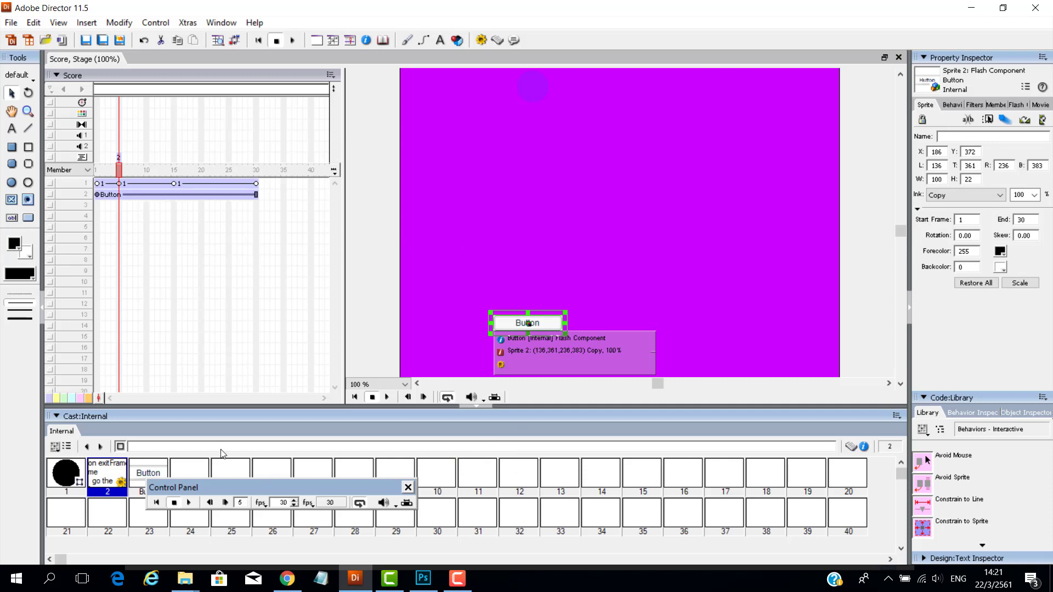
drag(335, 488, 734, 454)
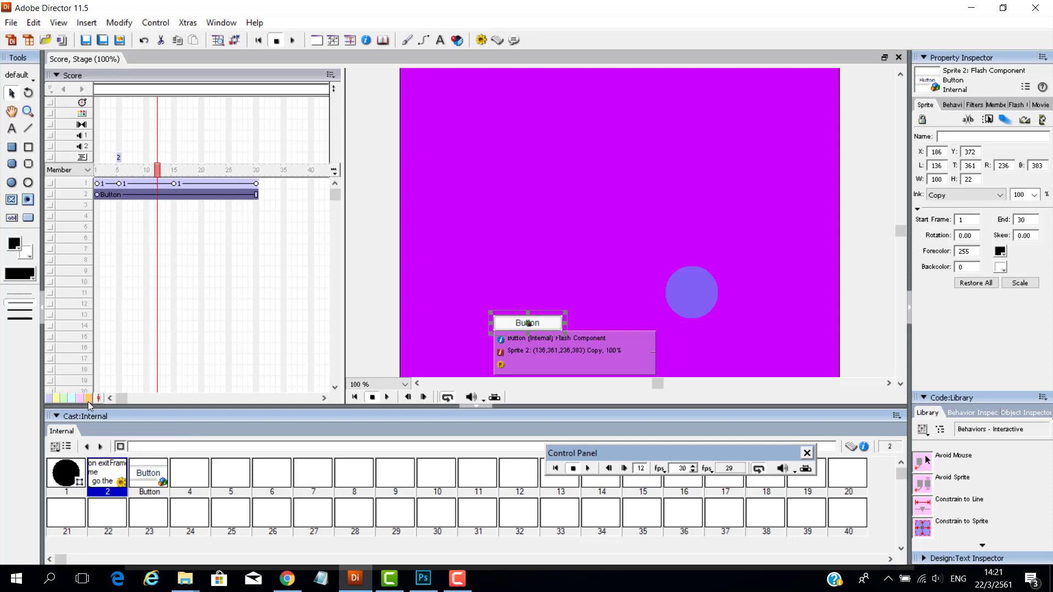
click(223, 216)
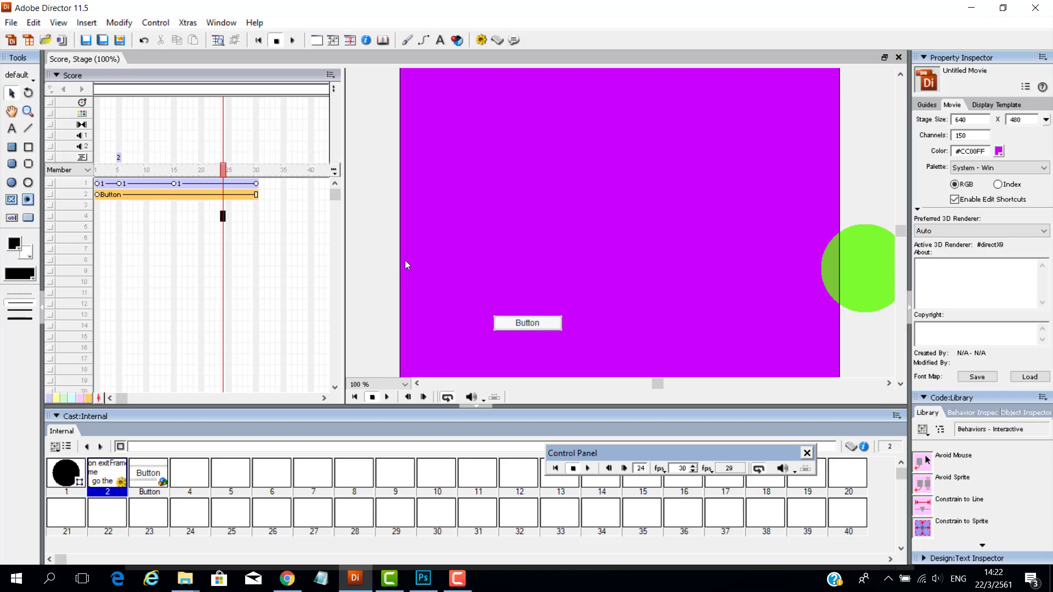
Set the Button sprite's ink to Background Transparent and check its look at frame 5
click(531, 325)
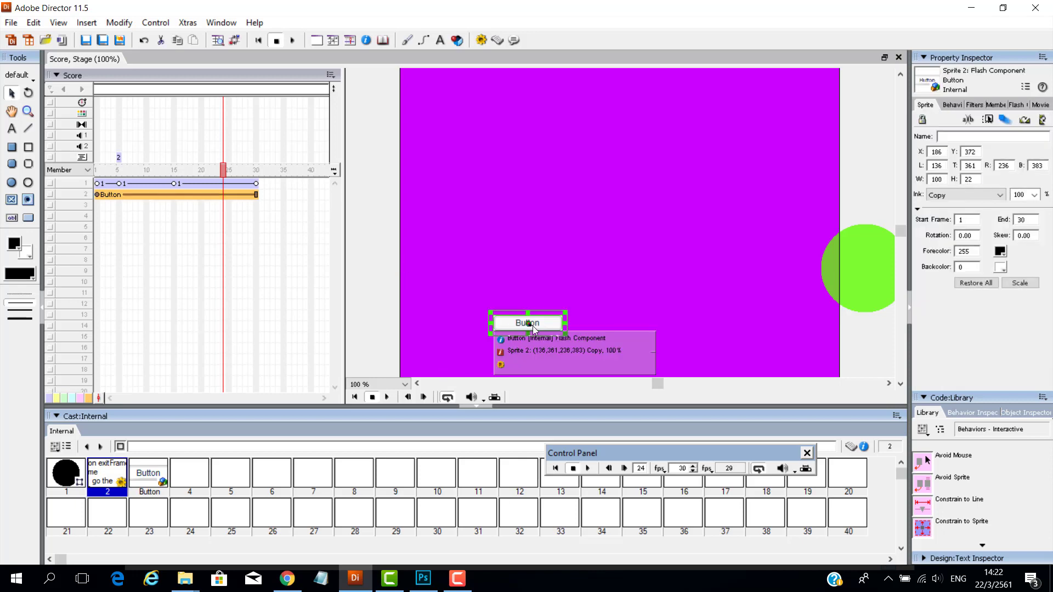
click(977, 196)
key(Down)
key(Down)
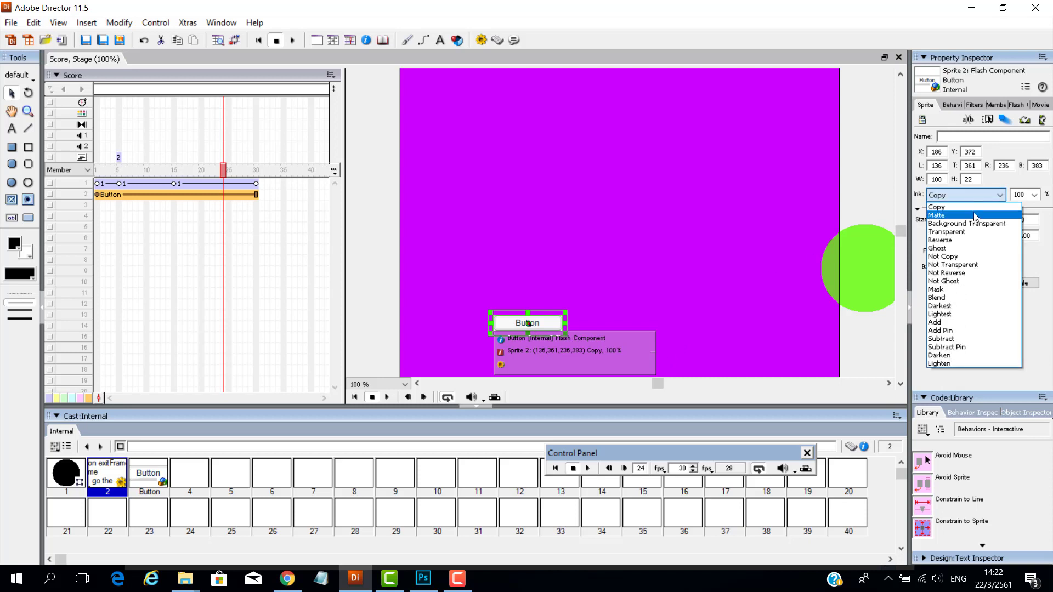
key(Return)
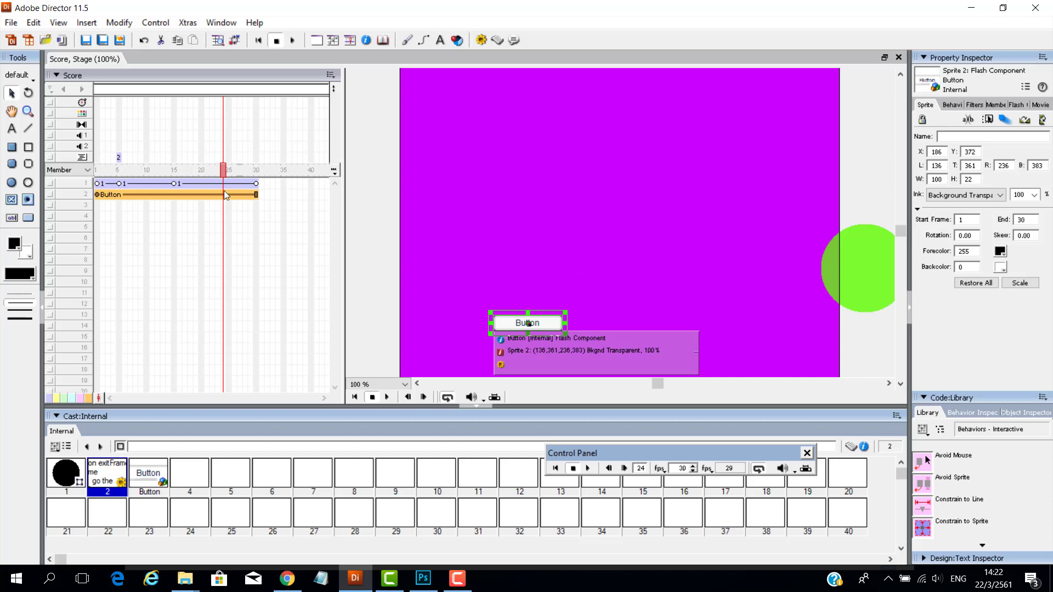
click(367, 313)
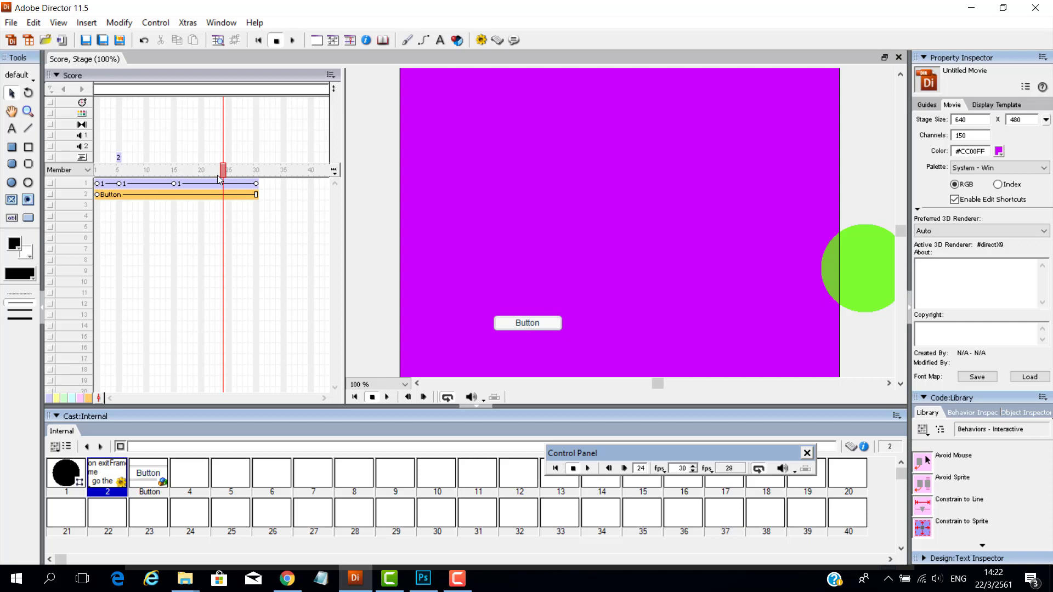
drag(225, 171, 118, 185)
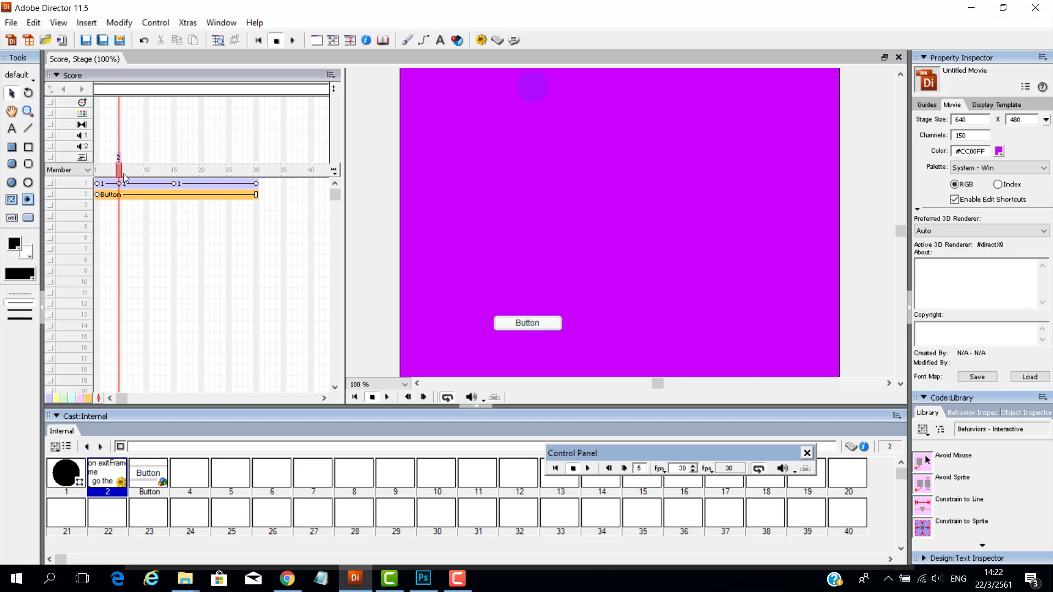
click(539, 326)
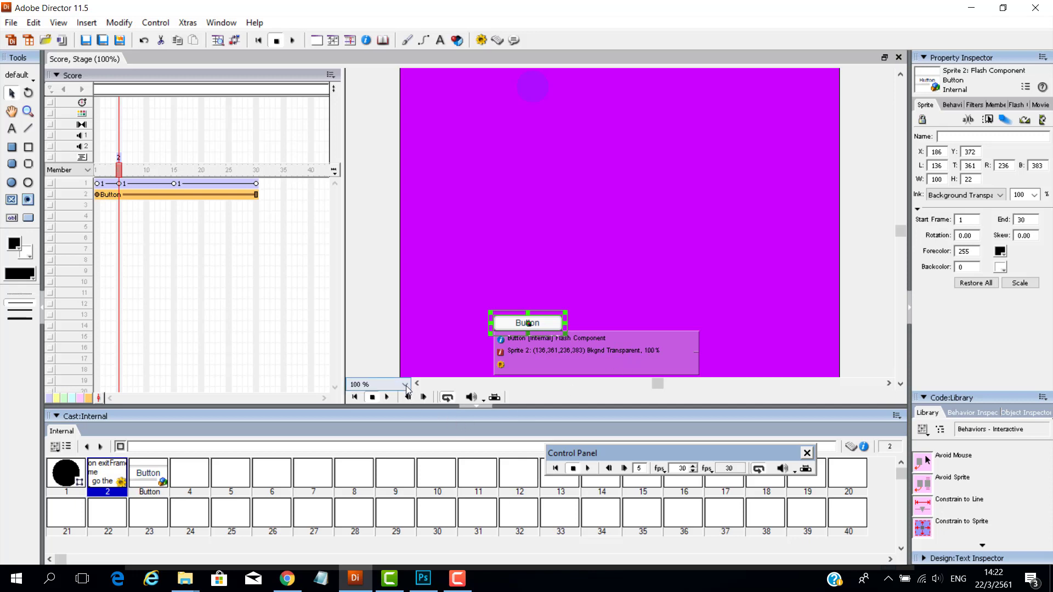
Zoom the stage to 200% and scroll until the Button is in view
click(377, 384)
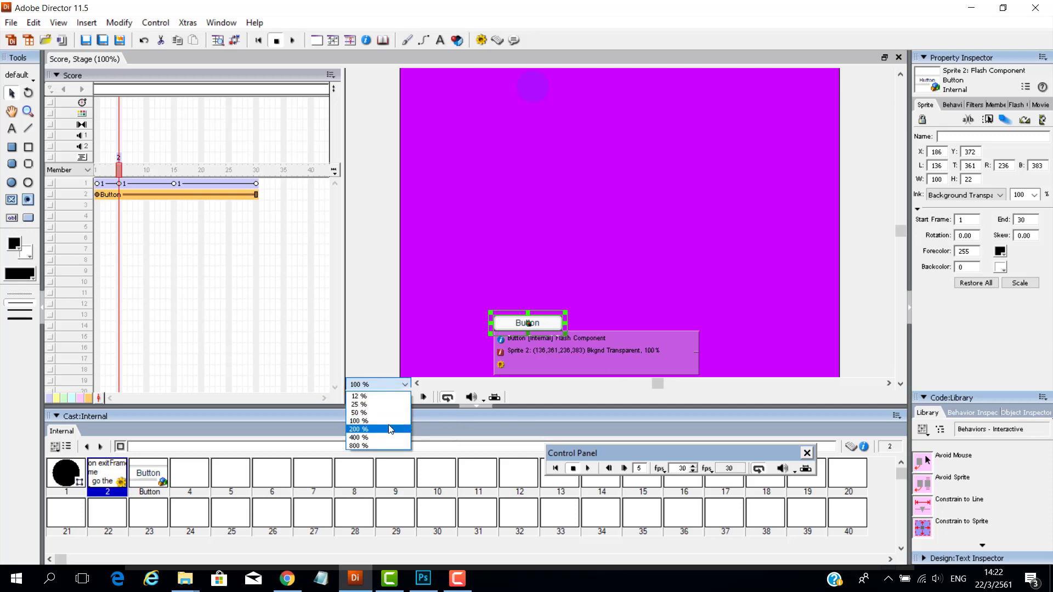
click(389, 430)
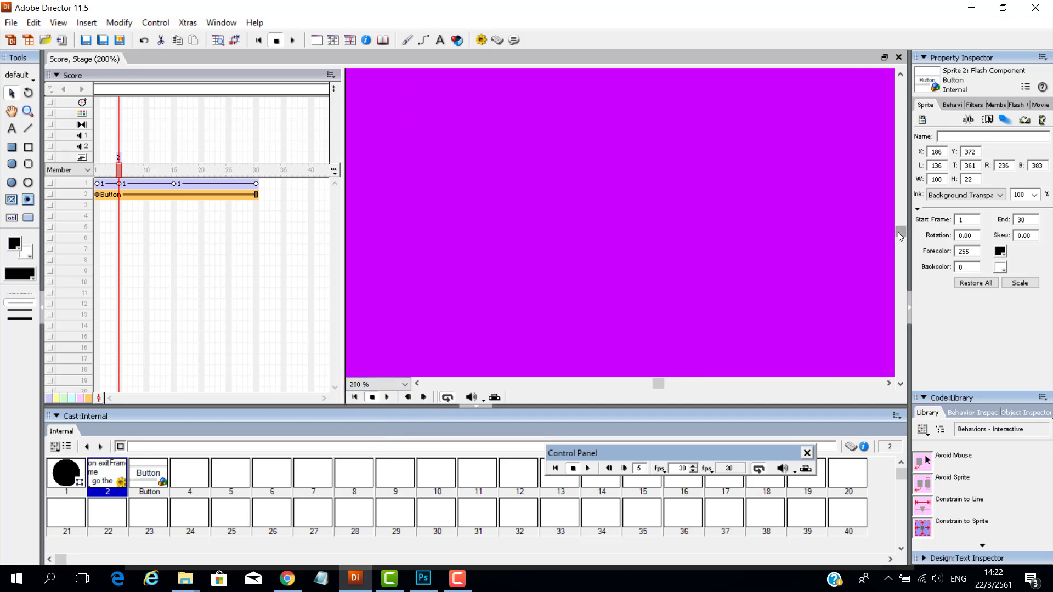
drag(898, 233, 907, 285)
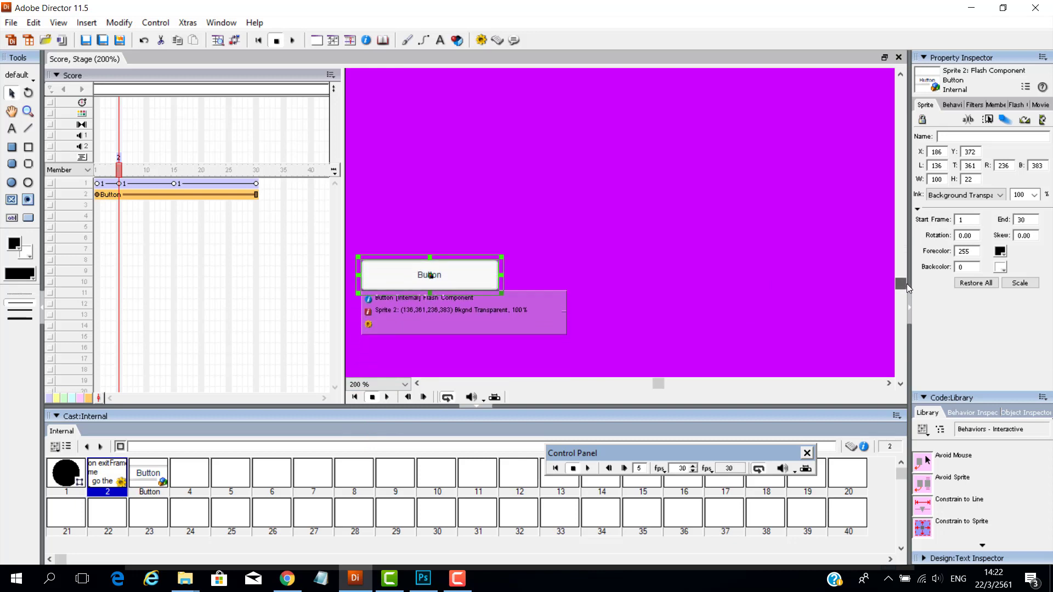
drag(658, 384, 564, 396)
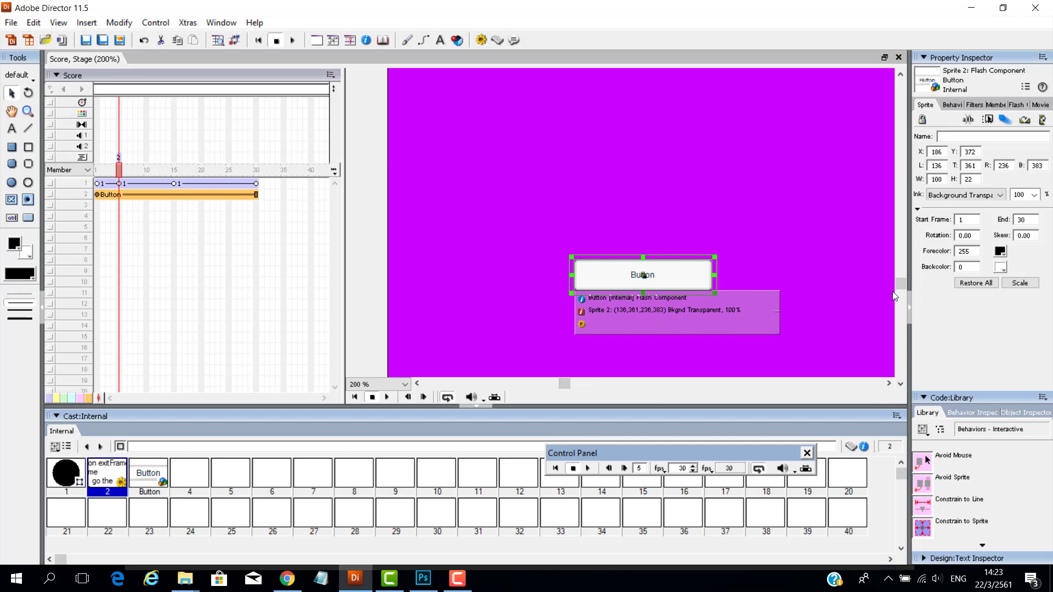
drag(900, 283, 907, 305)
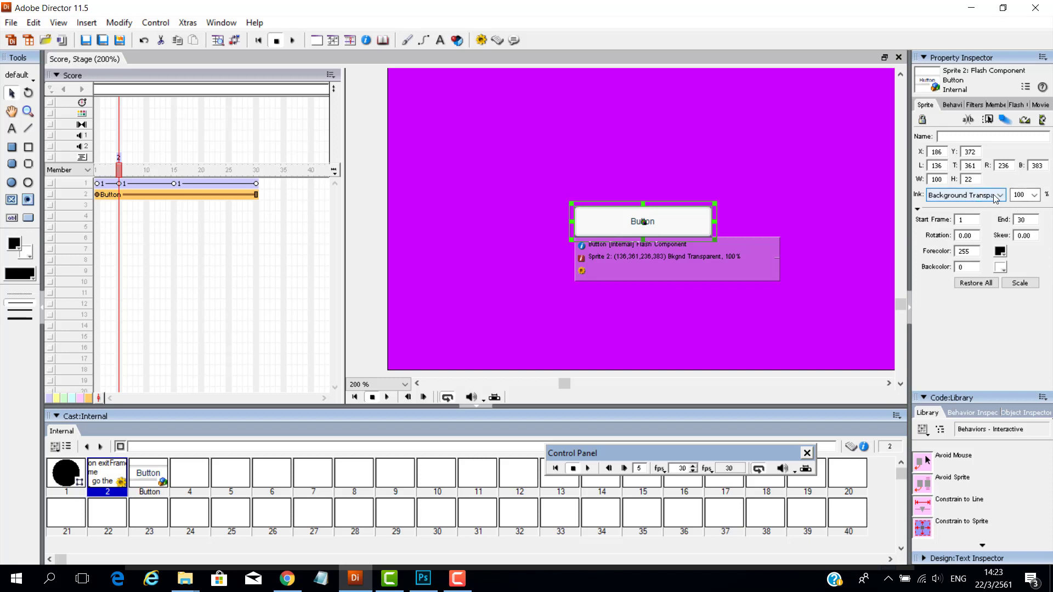
click(1035, 195)
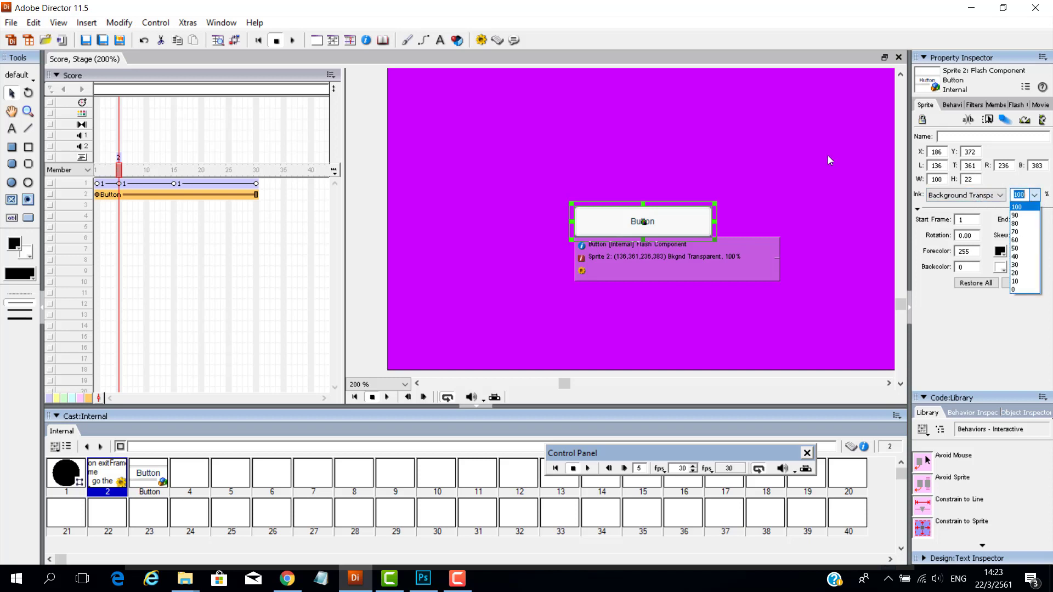
key(Return)
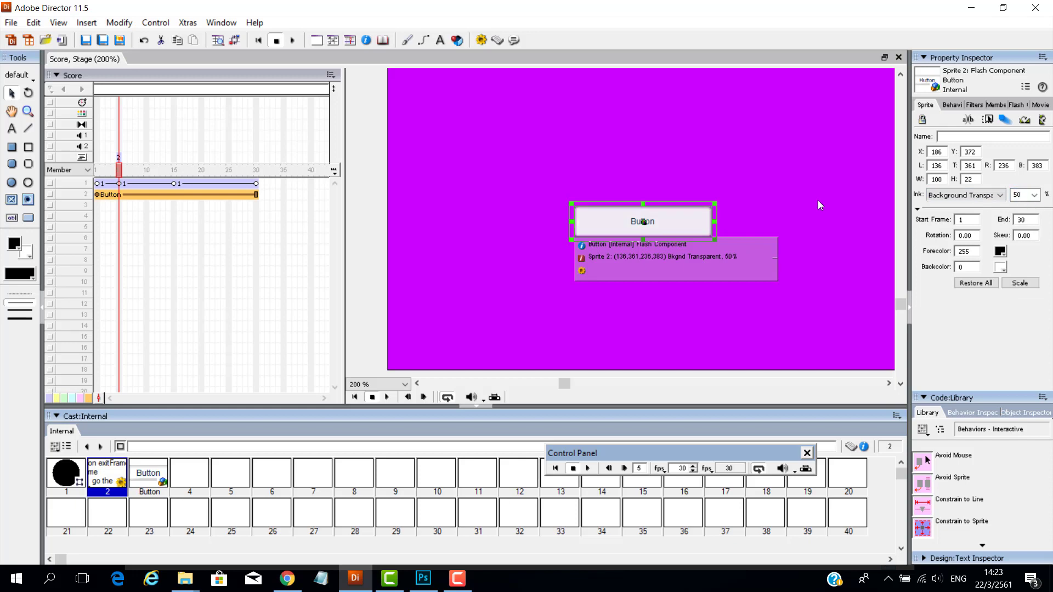
click(1035, 196)
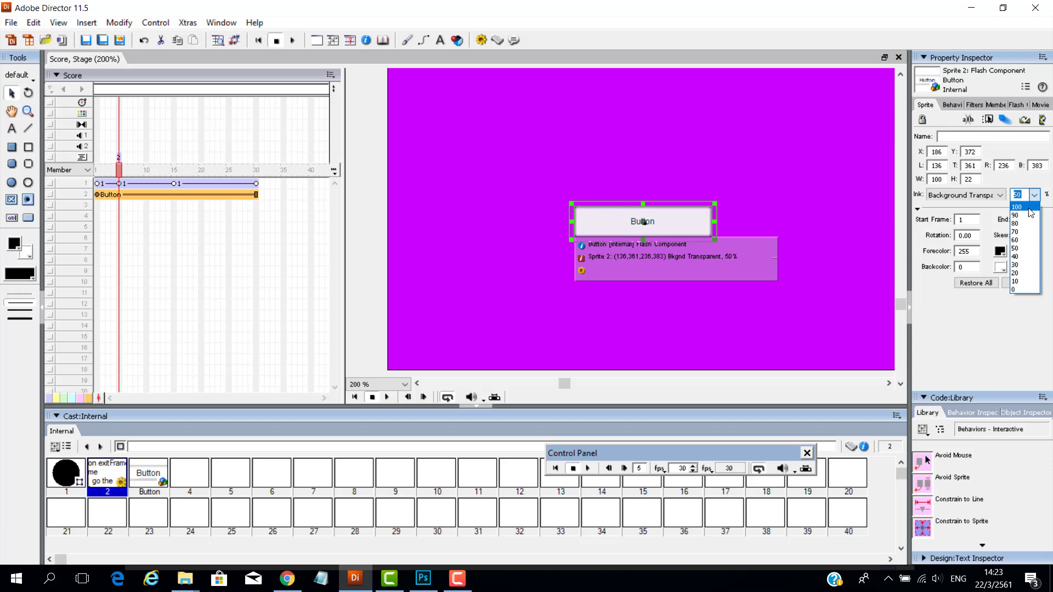
click(1029, 209)
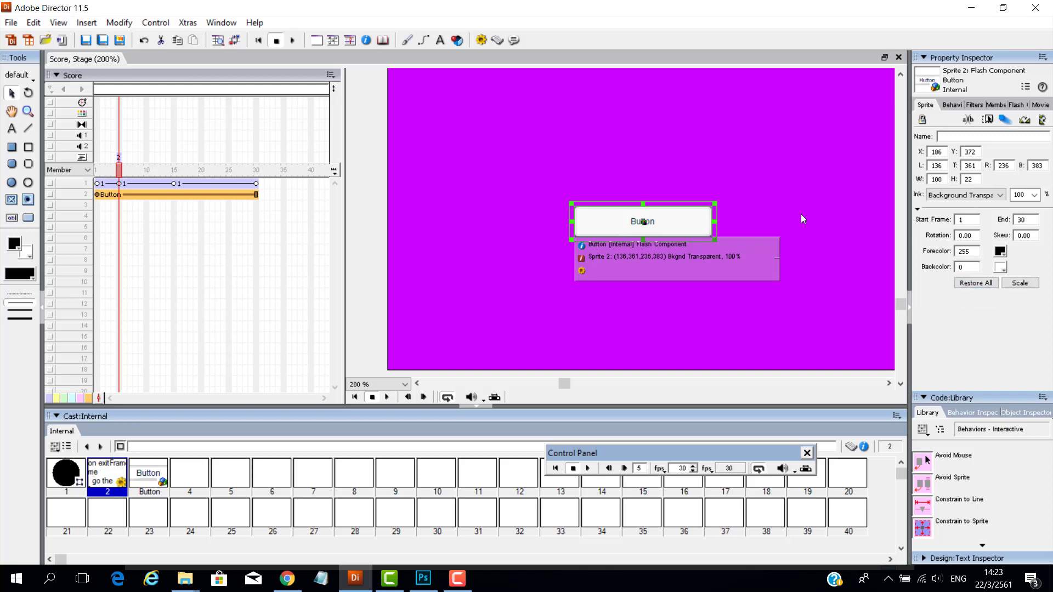
Set the Button sprite's Backcolor to white and show its empty behavior list
click(1002, 267)
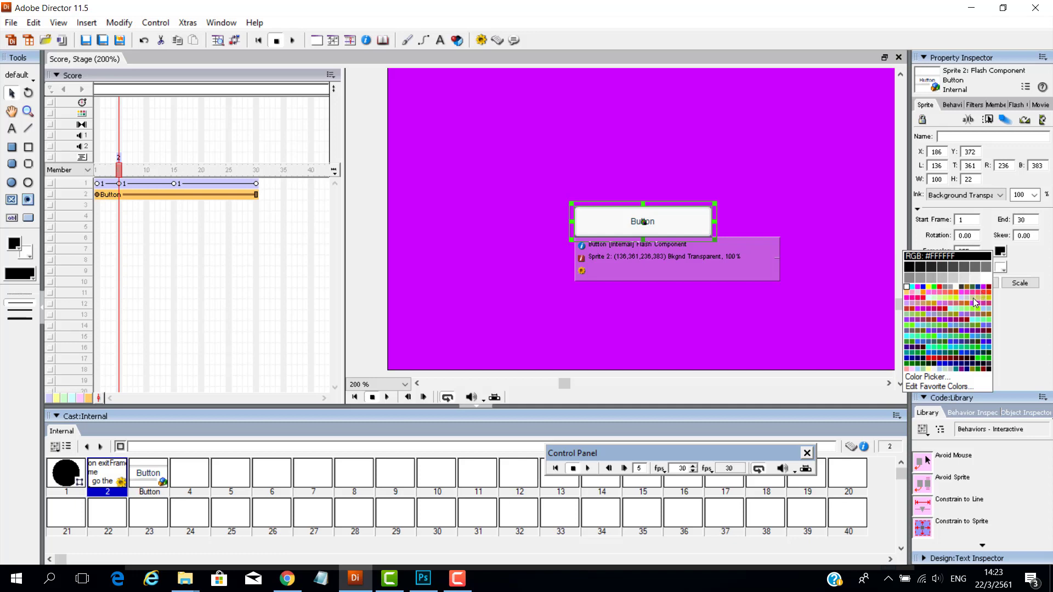
click(974, 303)
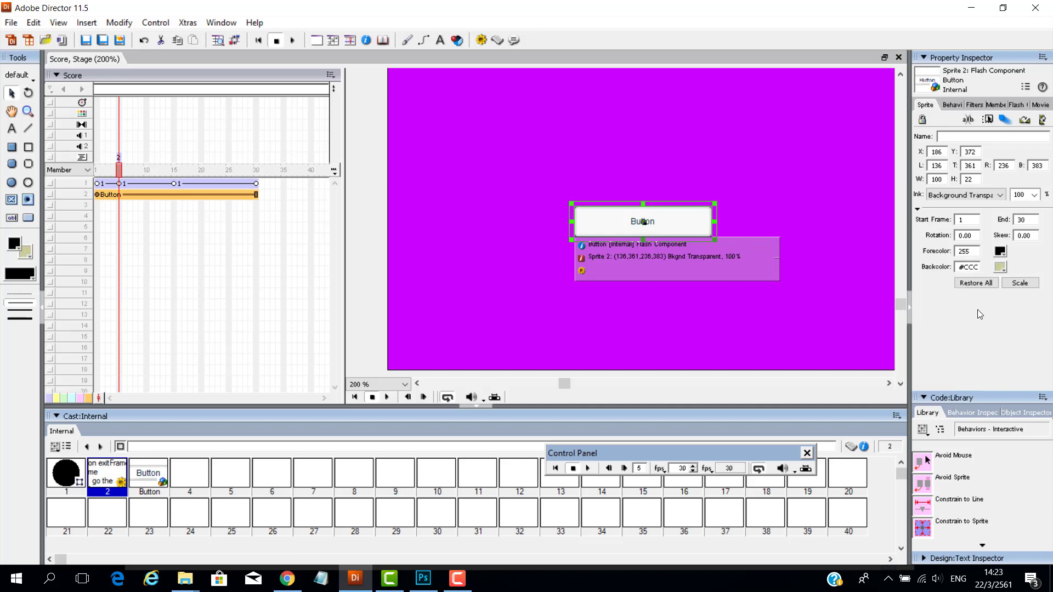
click(1001, 268)
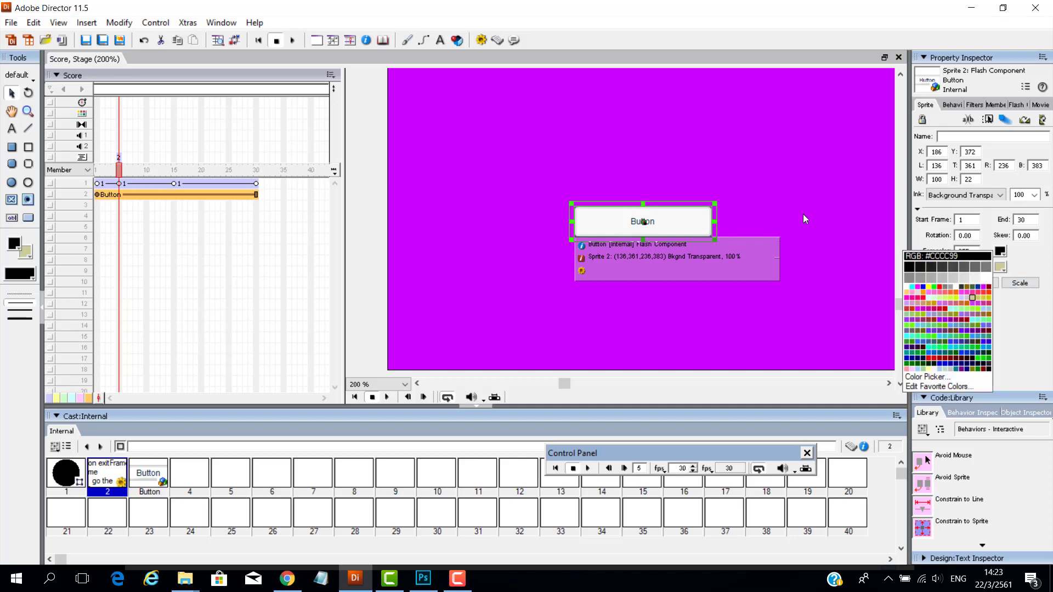
click(985, 280)
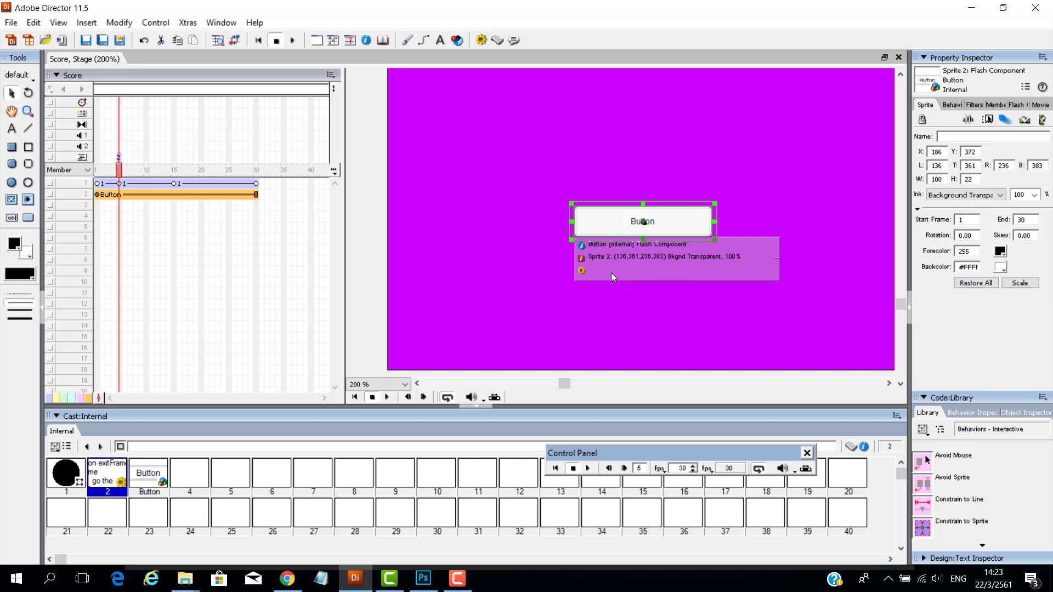
click(581, 271)
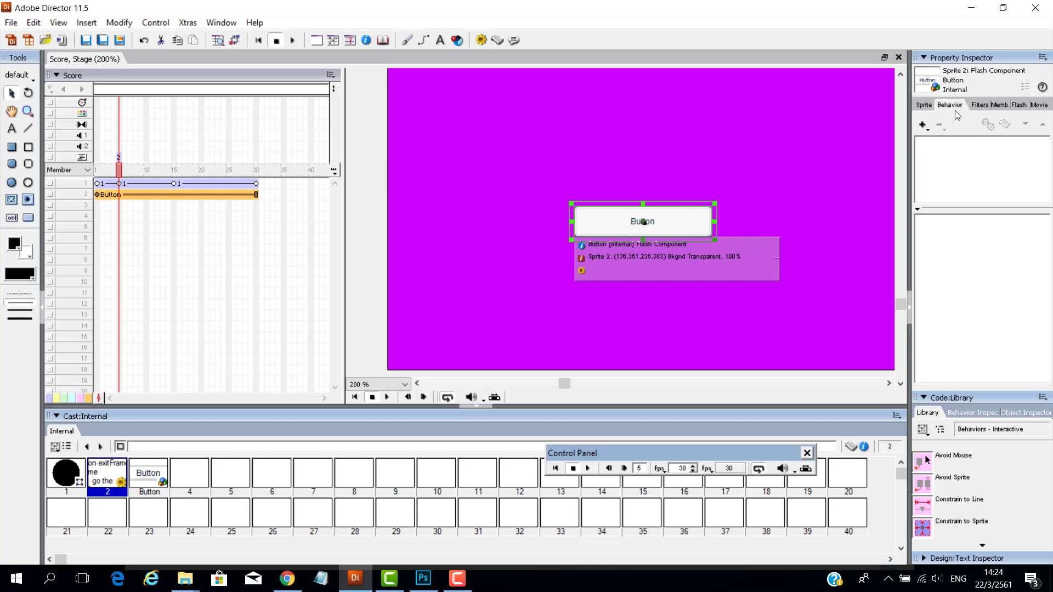
Create a new behavior on the Button sprite and name it 'Play Btn'
click(924, 125)
click(949, 141)
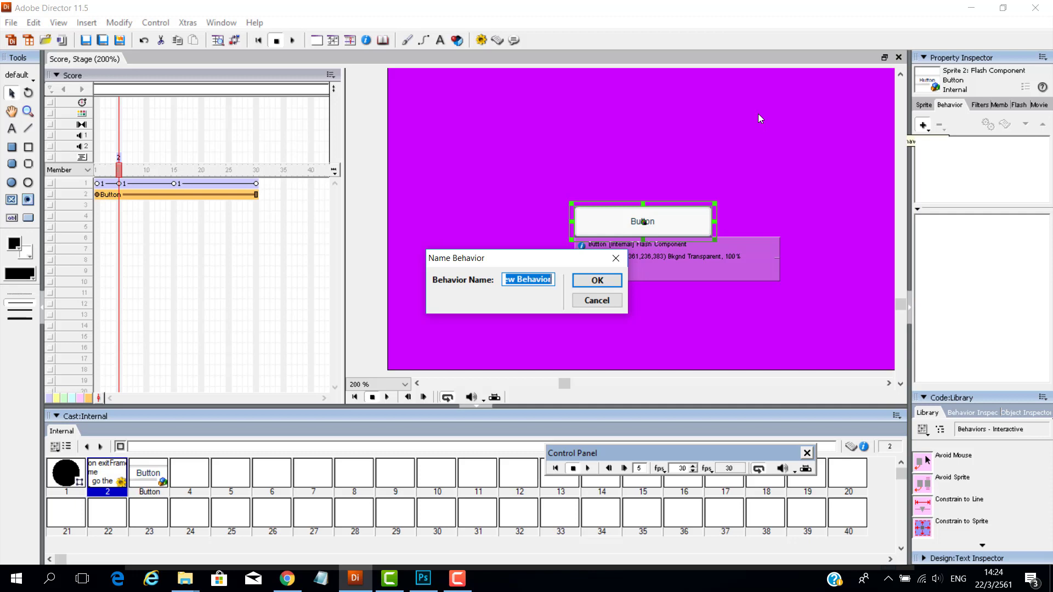
text(Play T)
key(BackSpace)
text(BTN)
key(BackSpace)
key(BackSpace)
text(tb)
key(BackSpace)
text(n)
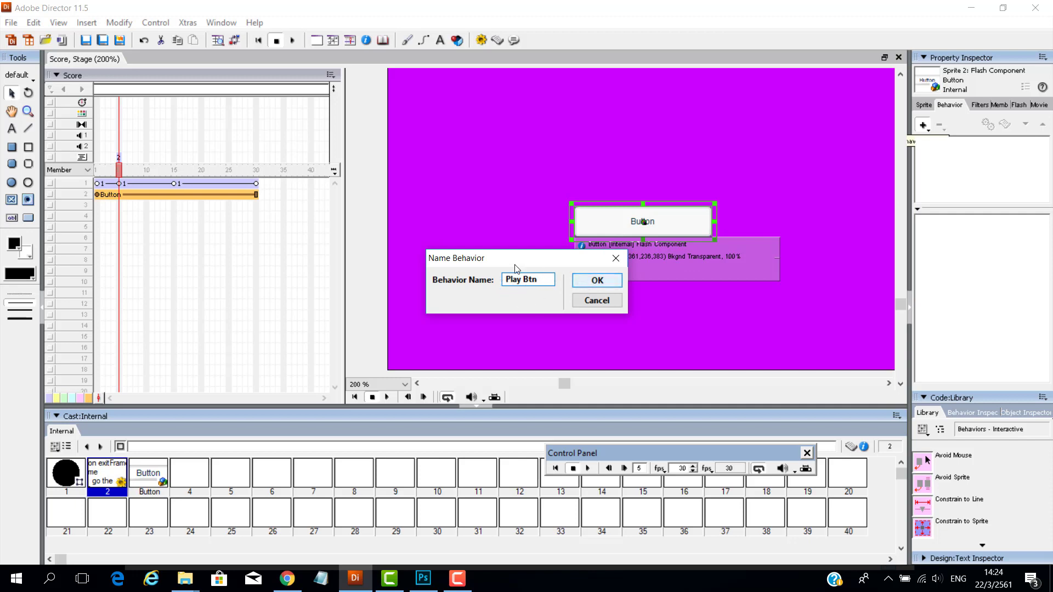
click(587, 282)
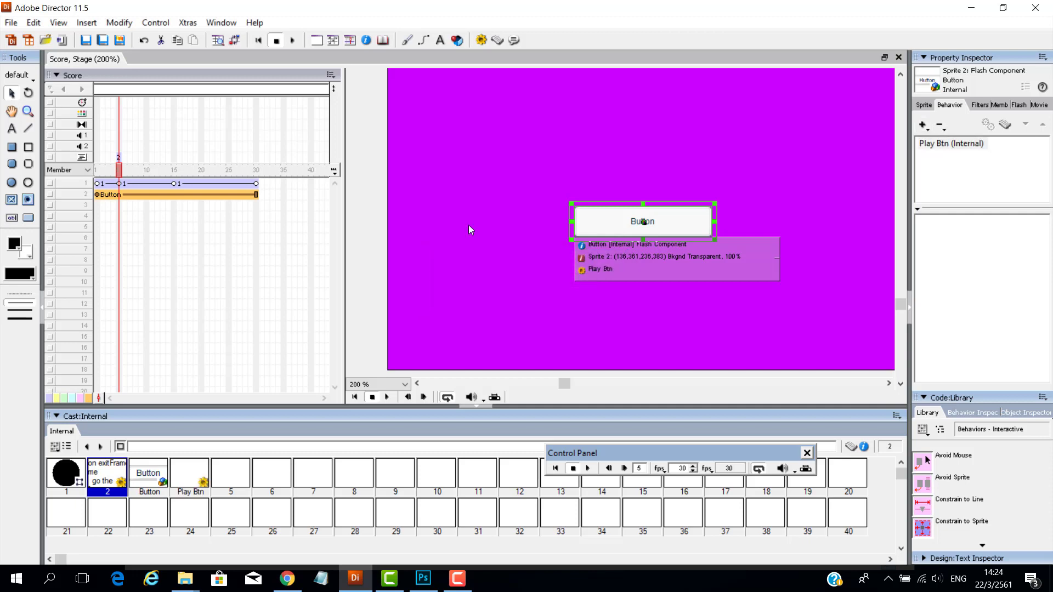
Open the Play Btn script and type an 'on mouseup' handler with a 'go frame' line
click(959, 145)
click(1005, 128)
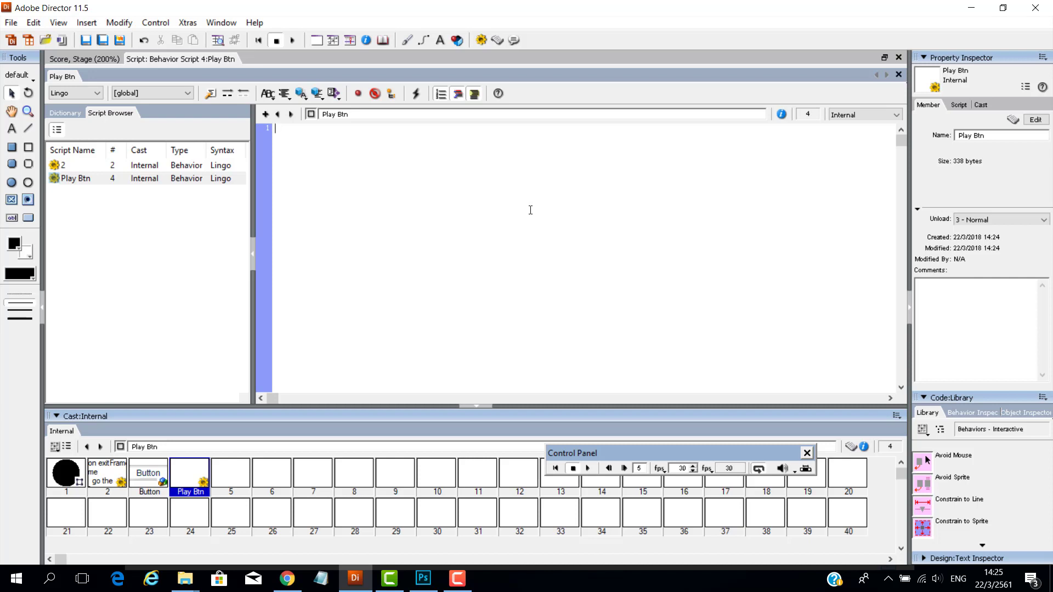
text(n mouseup)
key(Return)
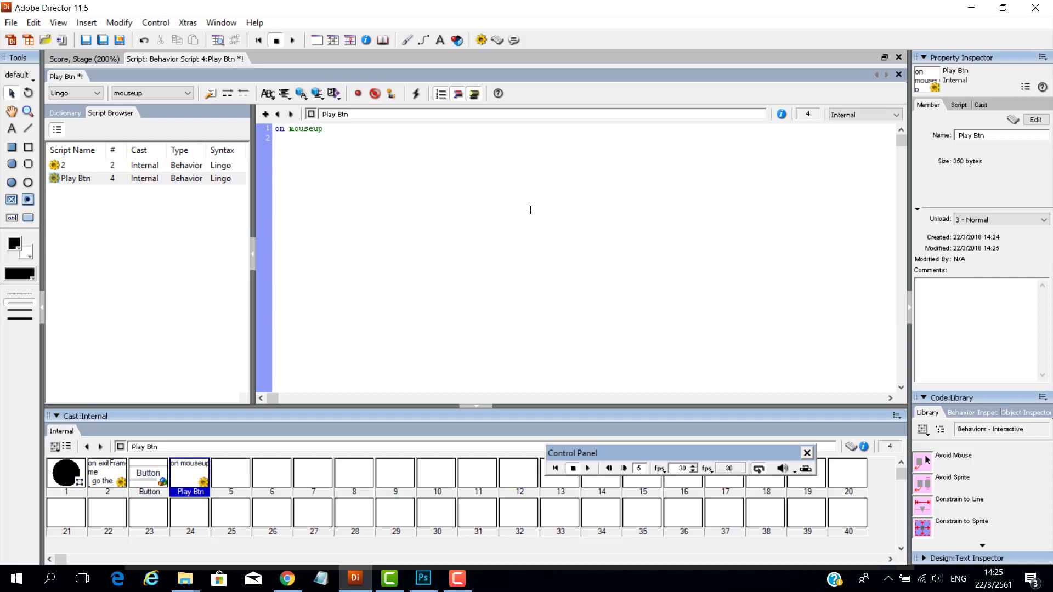
text(go frame)
In the score, check frame 6, then return the playhead to frame 5
click(88, 60)
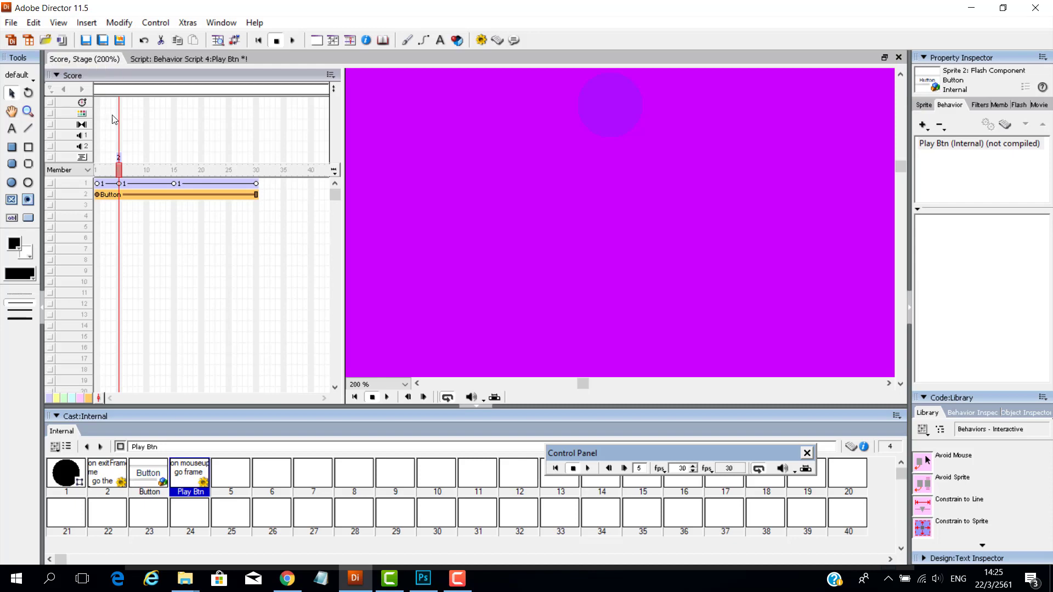
click(125, 174)
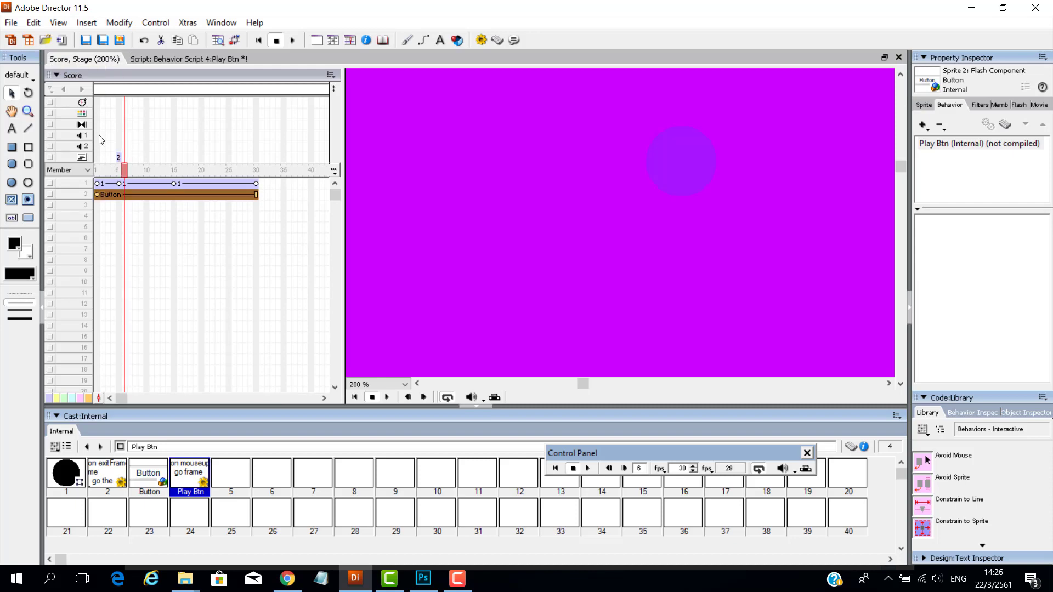
click(118, 173)
Change line 2 to 'go to frame 6', add 'end', recompile and close the script
click(144, 61)
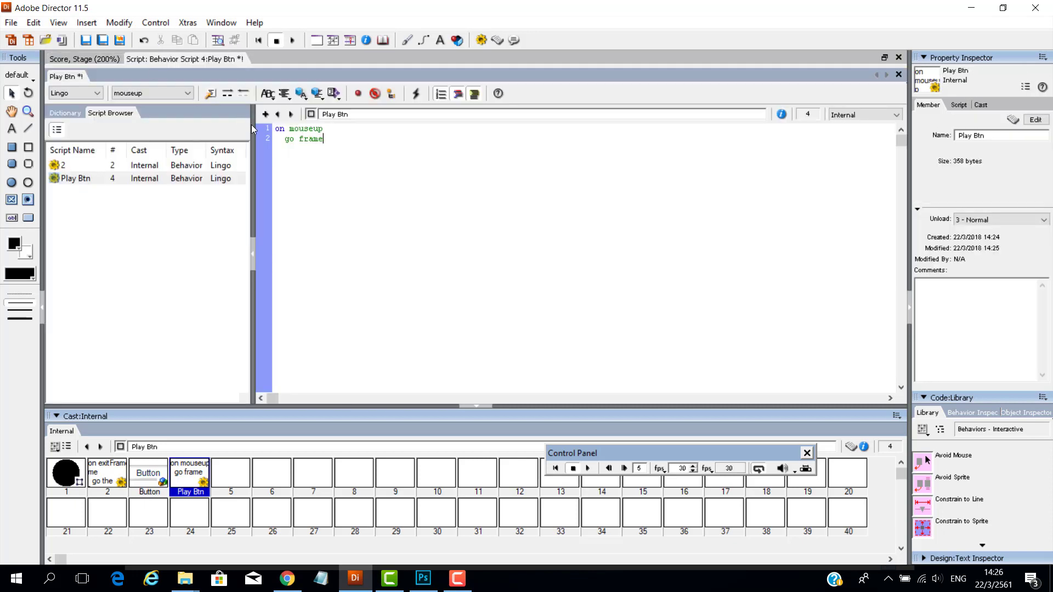
click(348, 143)
key(ctrl+Left)
text(to)
click(356, 140)
text(6   )
text(end)
click(416, 94)
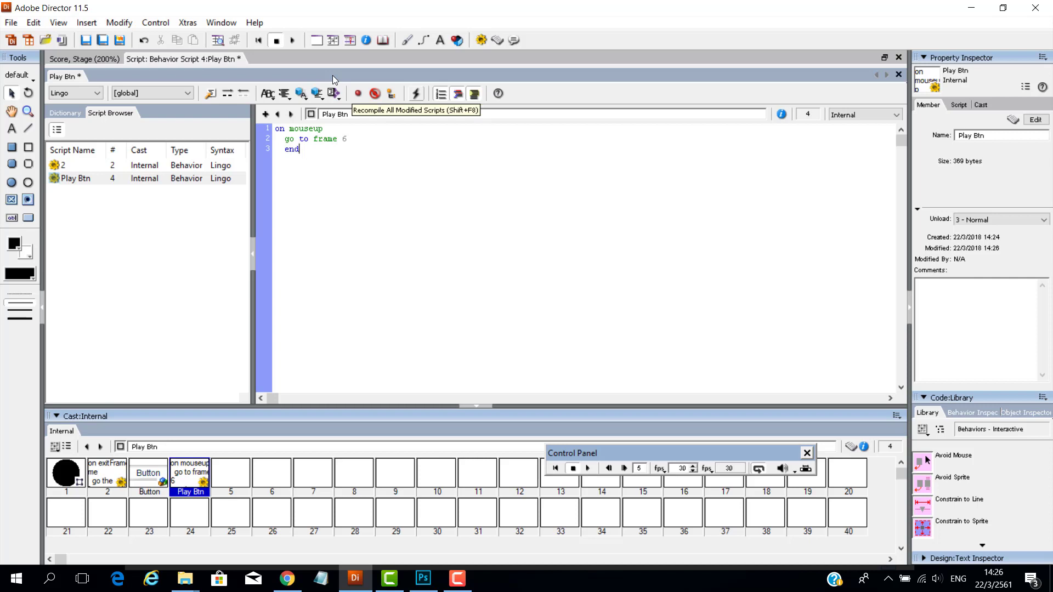
key(ctrl+0)
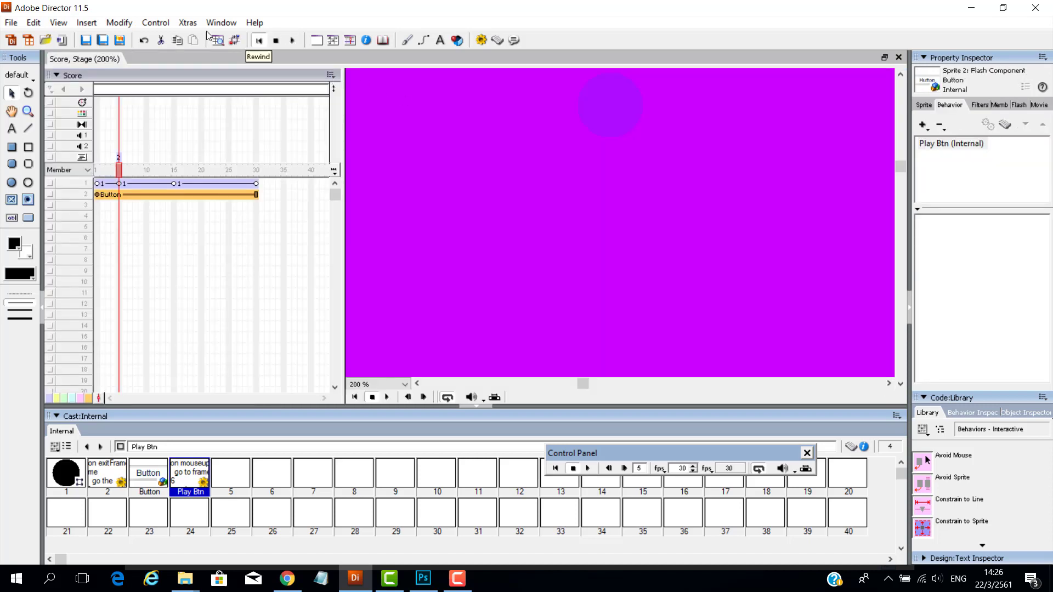
Rewind and play the movie, view the stage at 100 % to reach the button, then stop
click(258, 40)
click(293, 40)
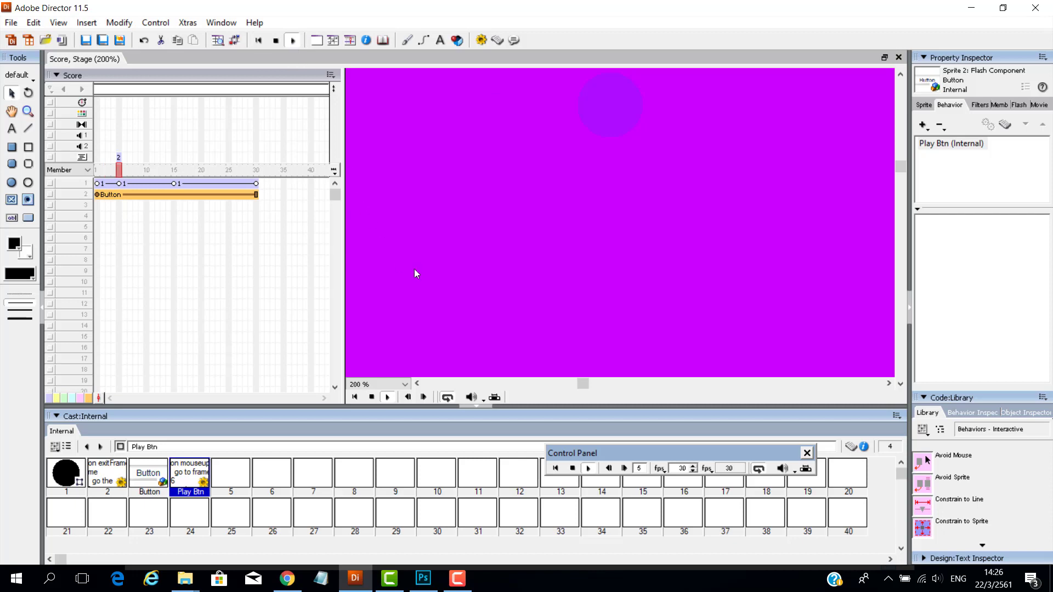
click(384, 384)
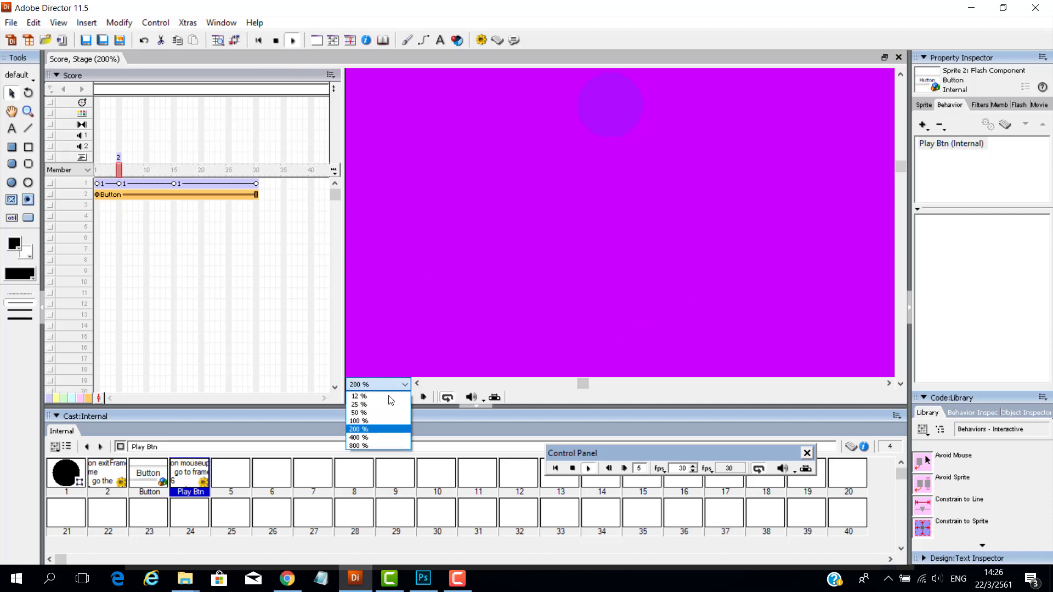
click(385, 421)
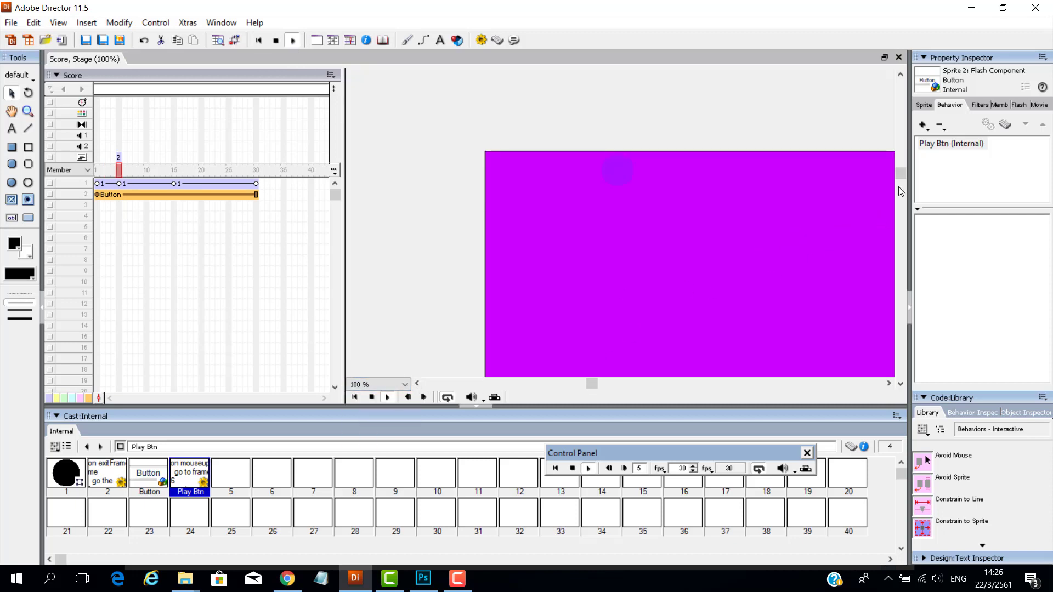
drag(901, 173, 910, 226)
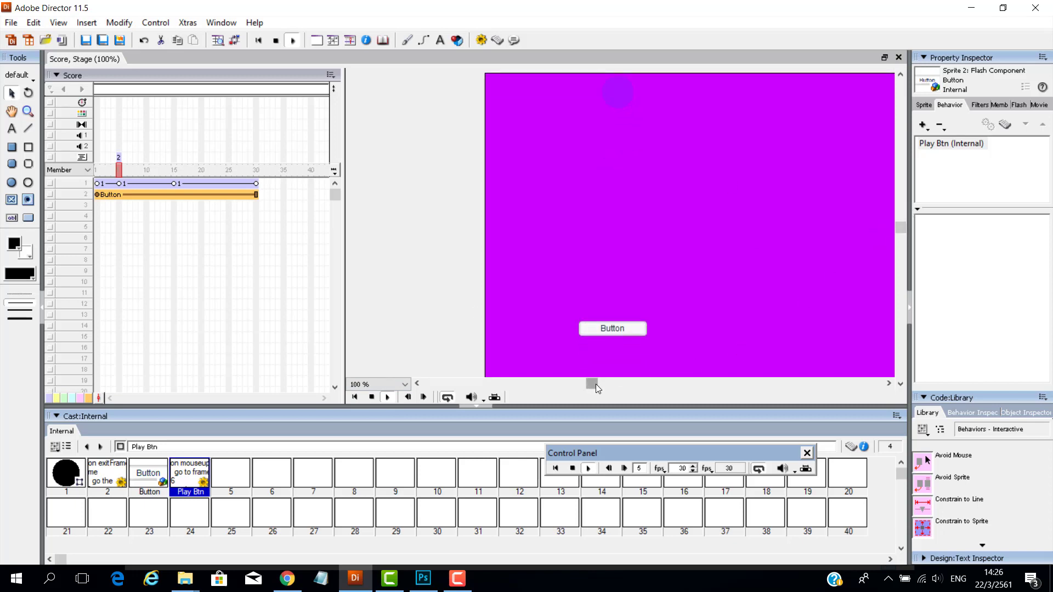
drag(596, 383, 654, 386)
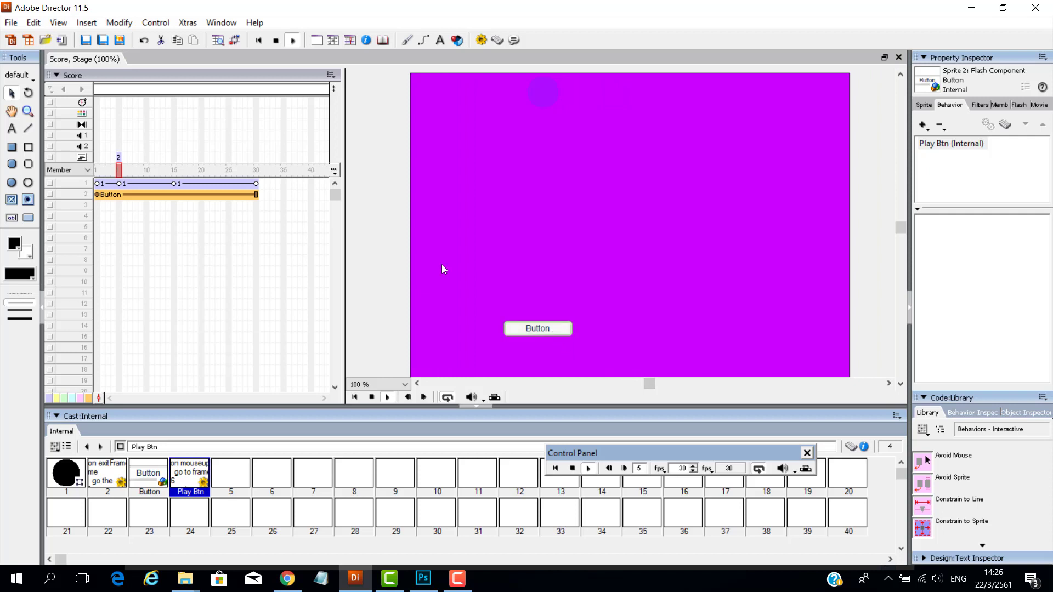
click(275, 40)
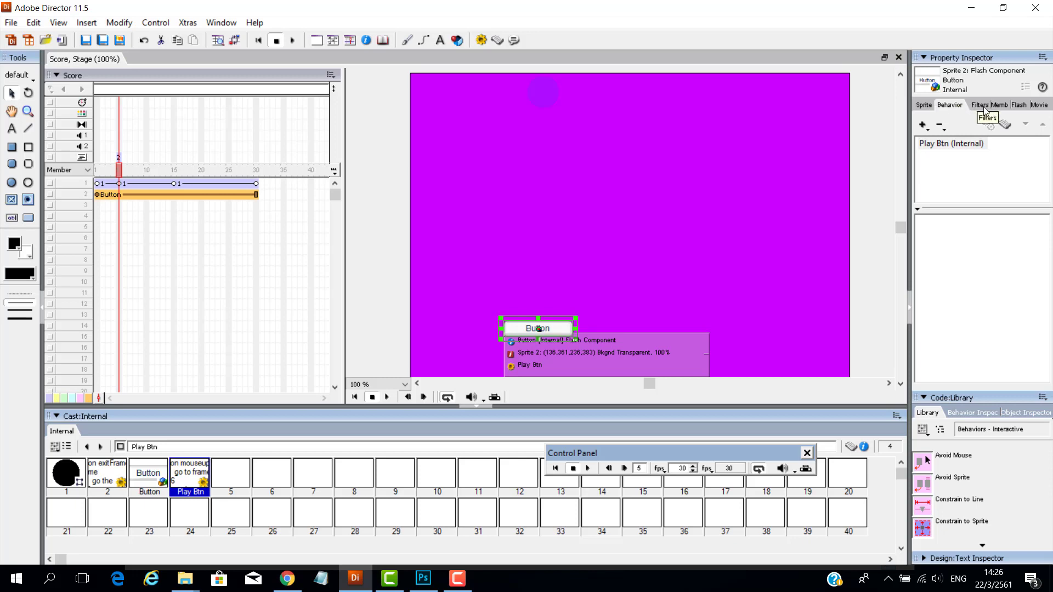
Set the button's Flash component eventPassMode to #passAlways and play the movie
click(1019, 105)
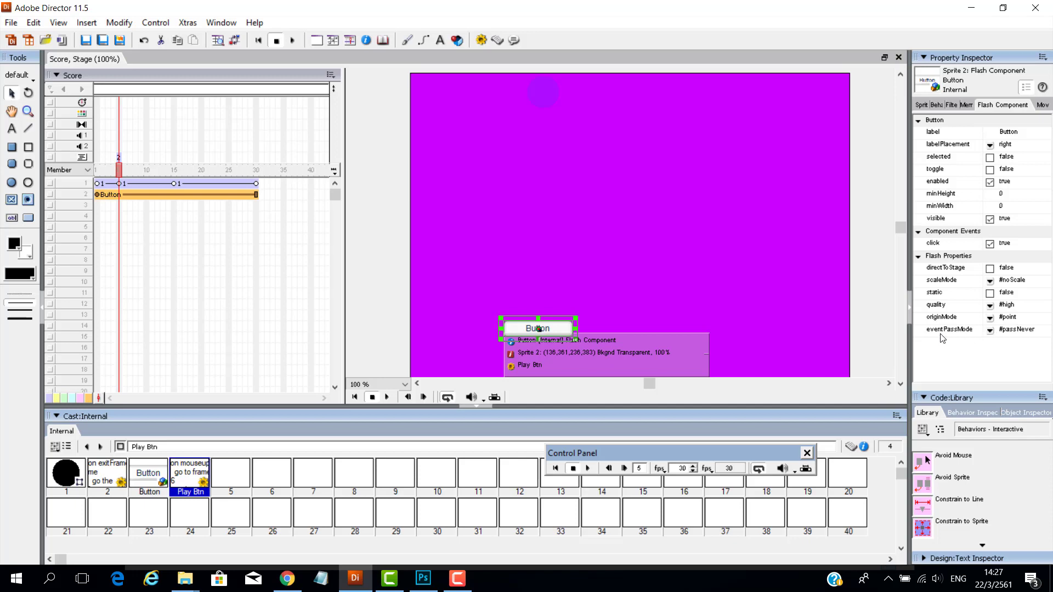
click(993, 332)
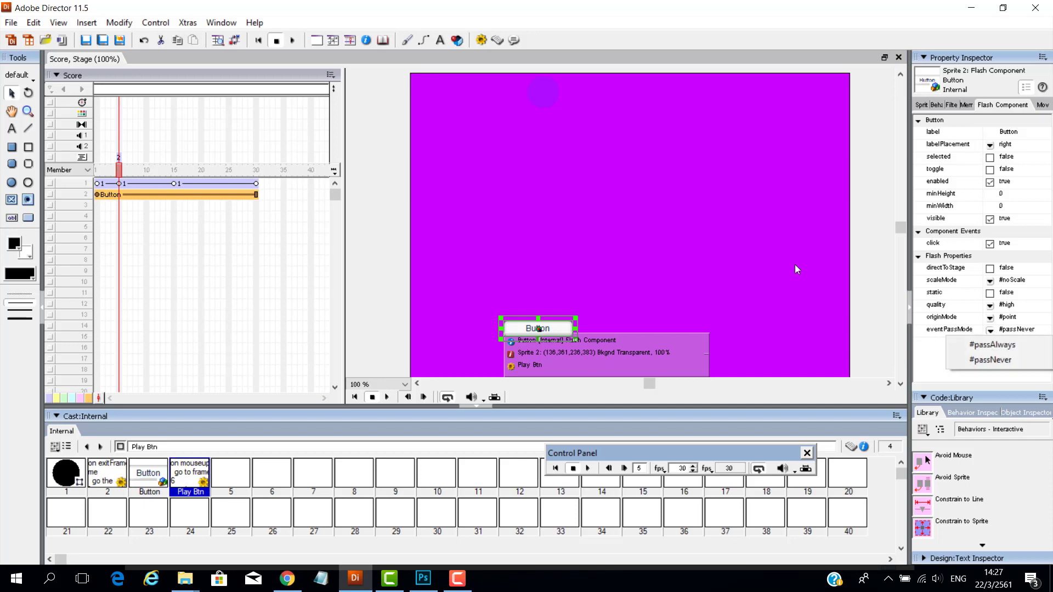
click(993, 343)
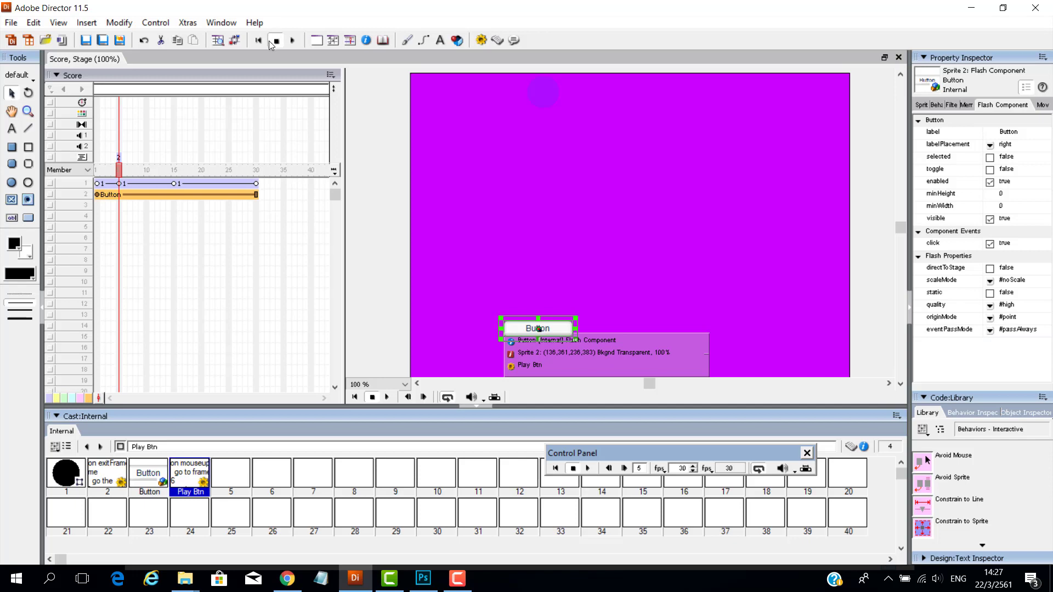
click(292, 41)
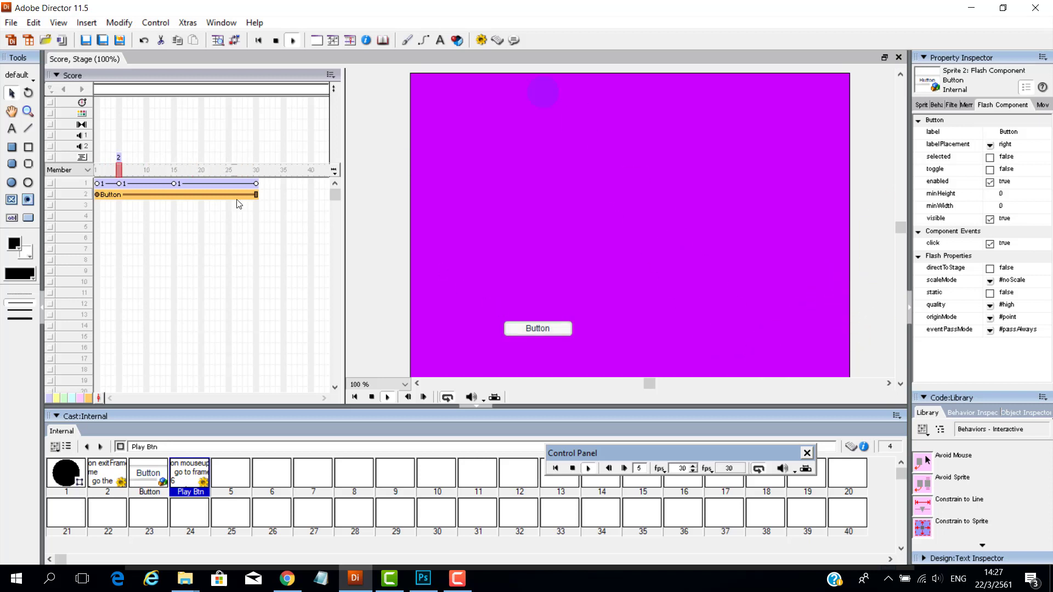
Stop playback and drag the score playhead back to frame 1
click(276, 40)
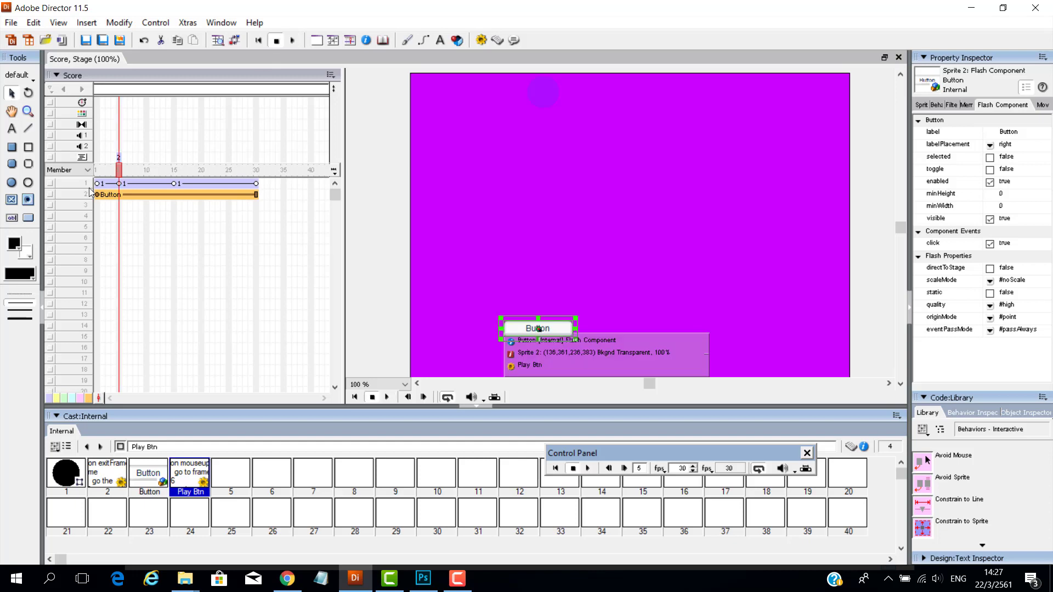
click(120, 159)
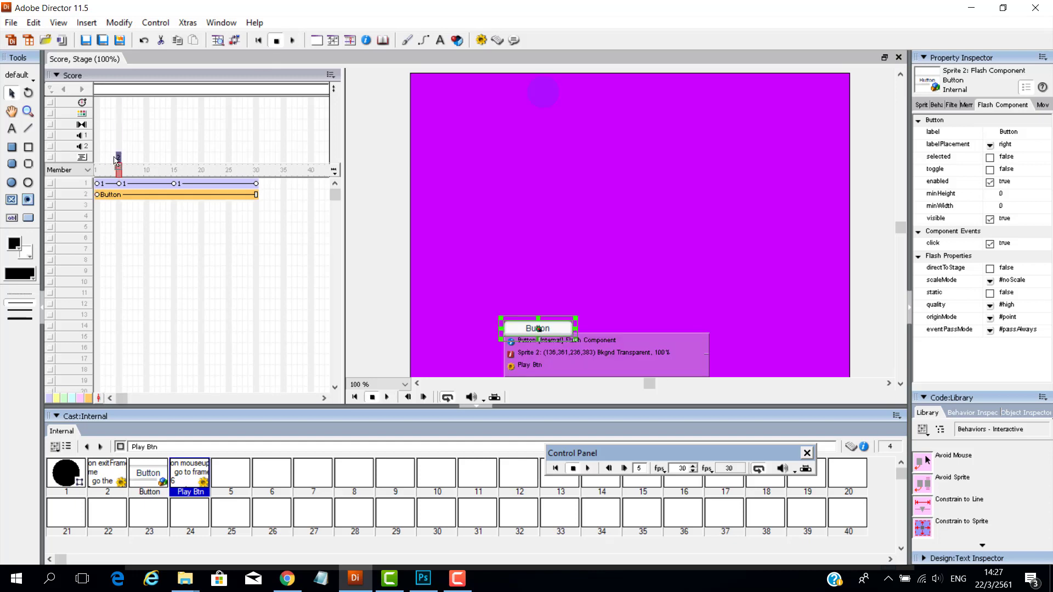
drag(117, 160, 98, 161)
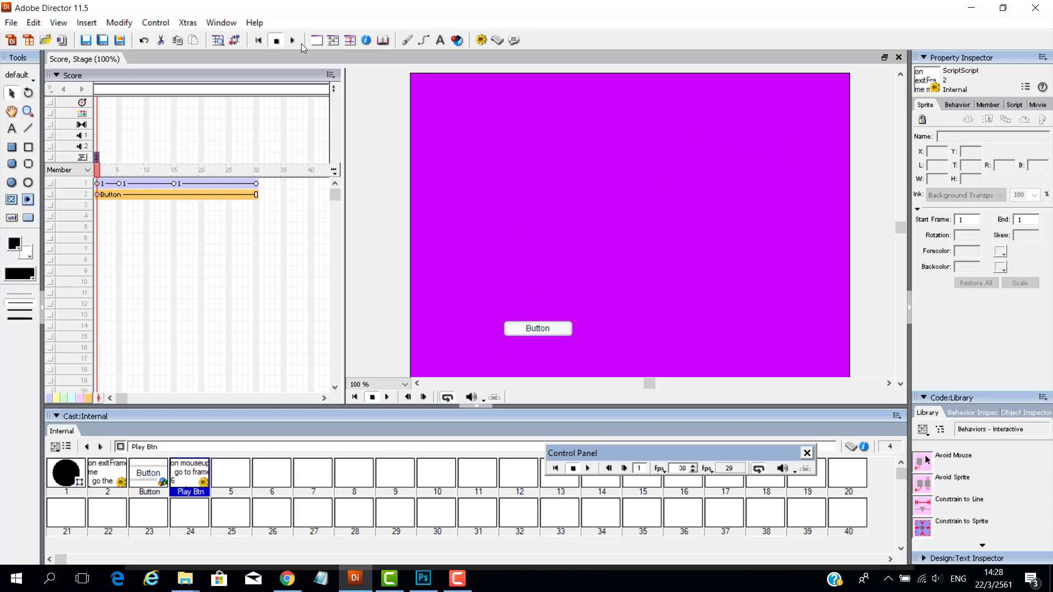
Open the Button sprite's Play Btn script, replace 'to frame 6' with "play" and close the script
click(537, 332)
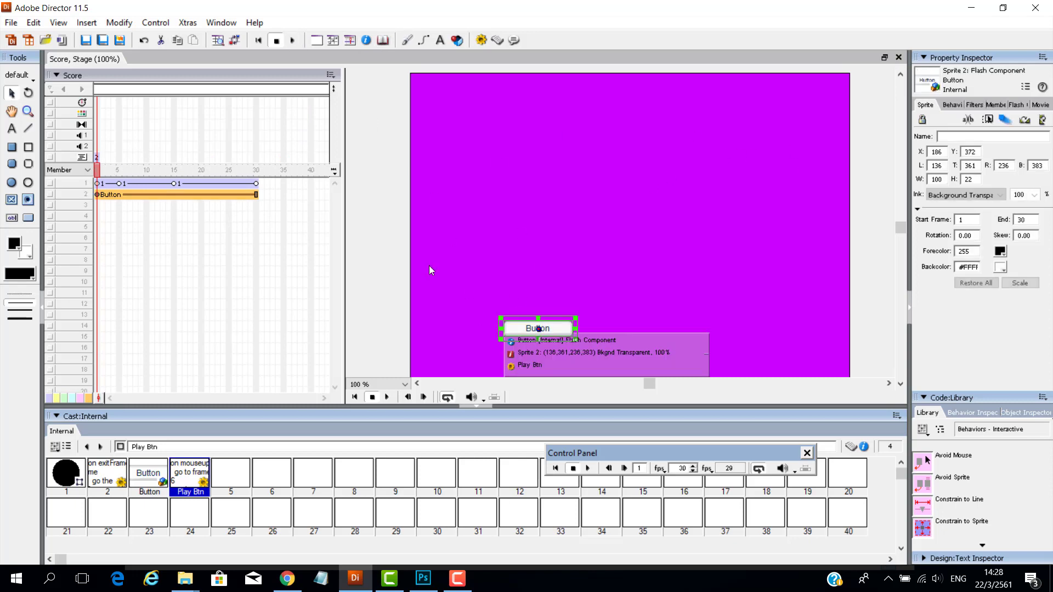
click(512, 369)
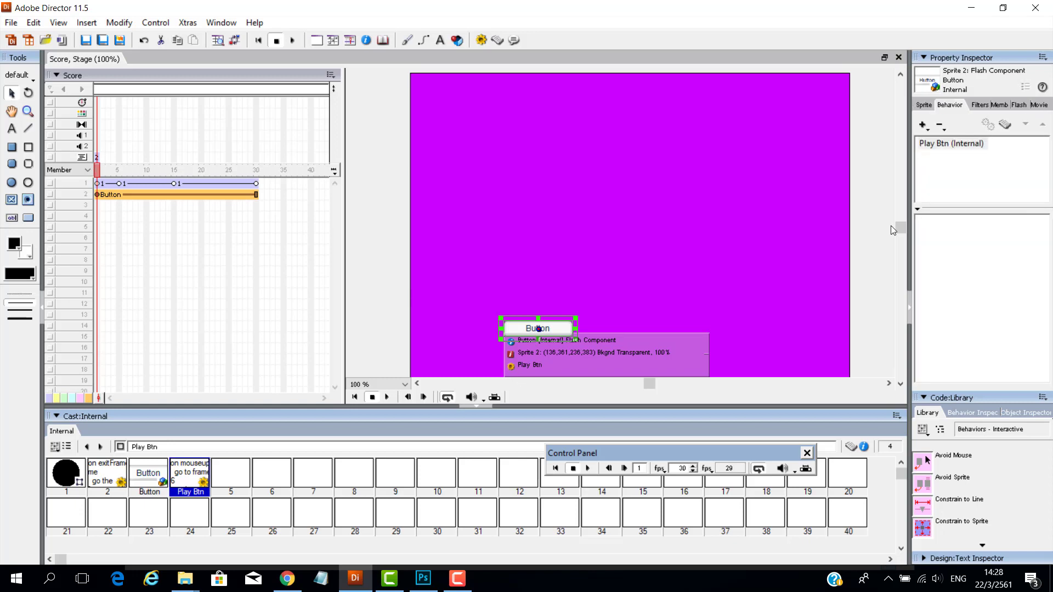
click(935, 146)
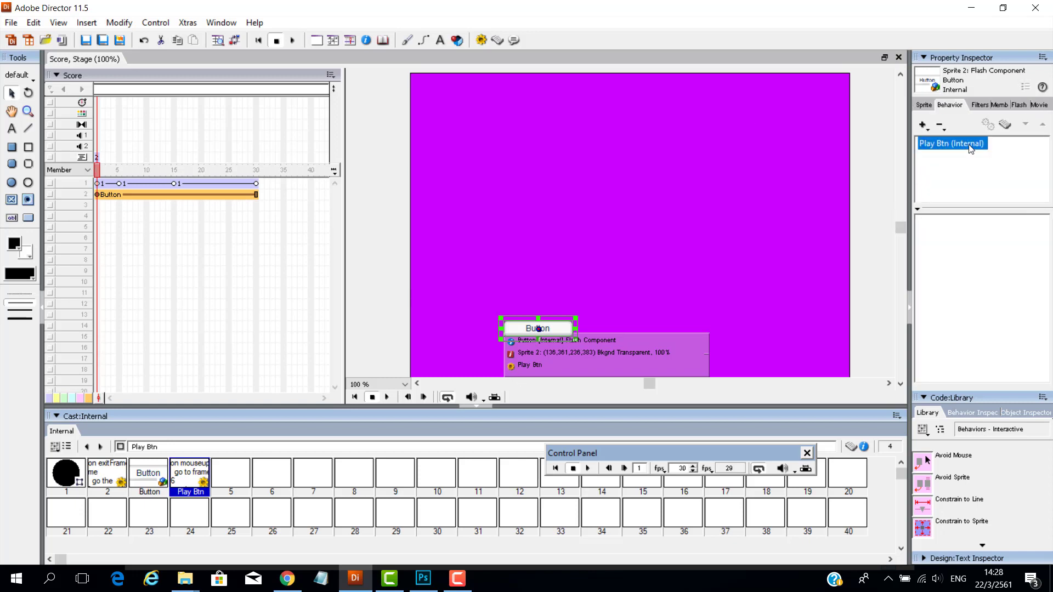
click(1005, 126)
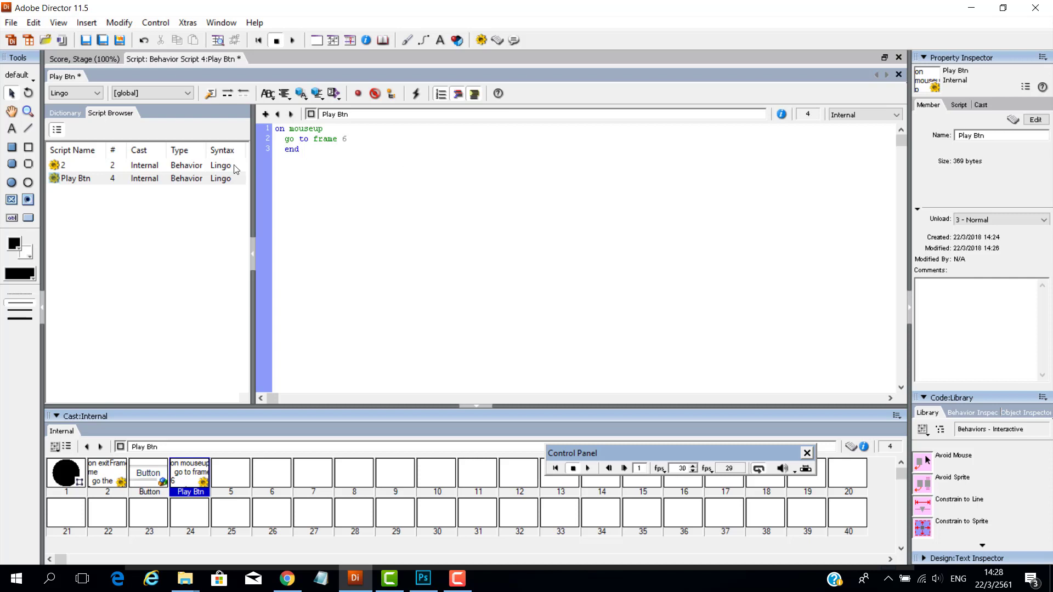
drag(348, 139, 298, 139)
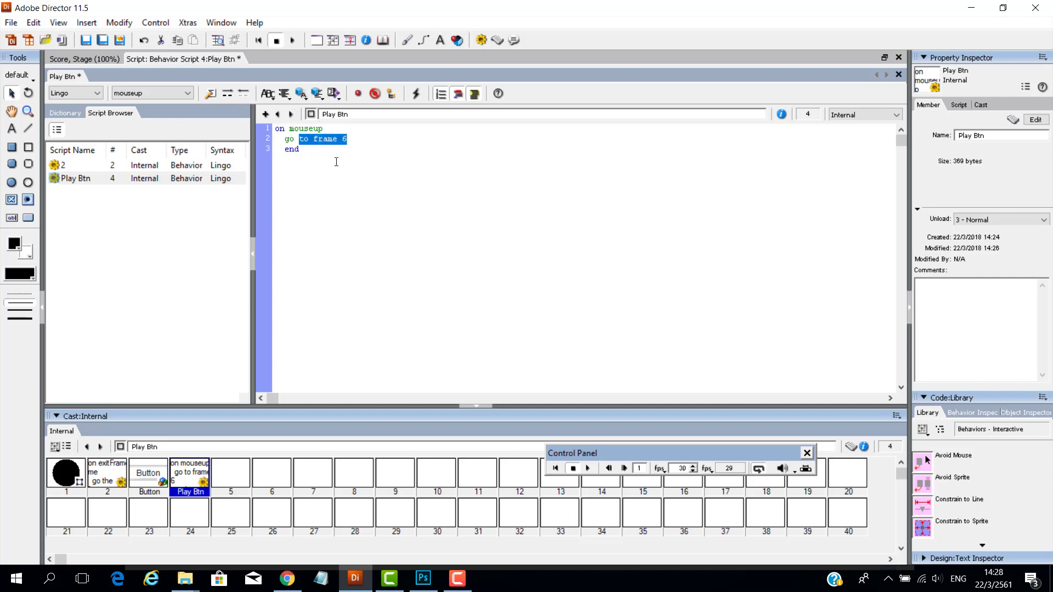
text(")
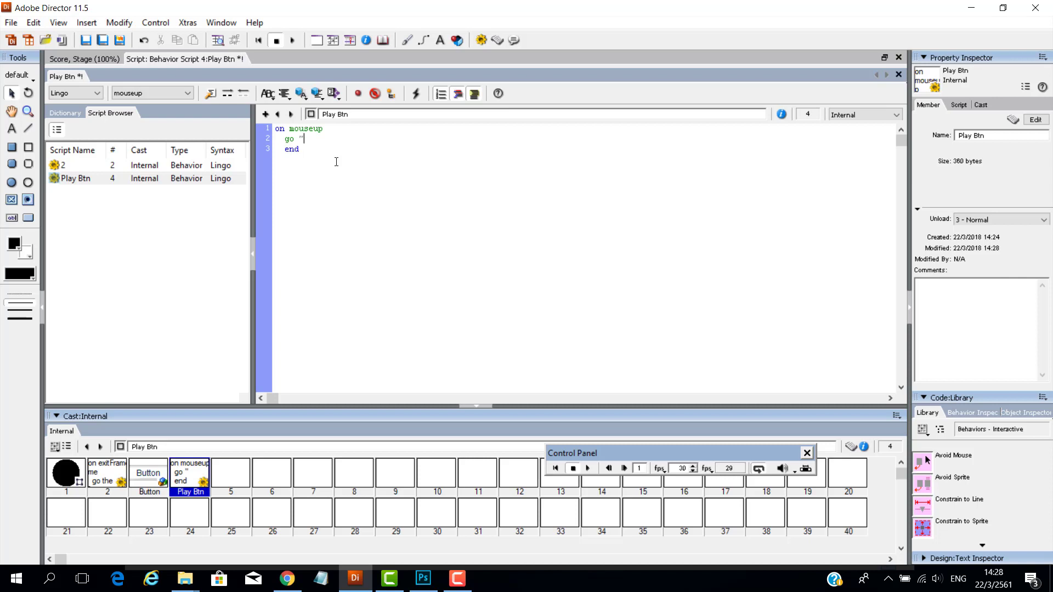
text(play")
key(ctrl+0)
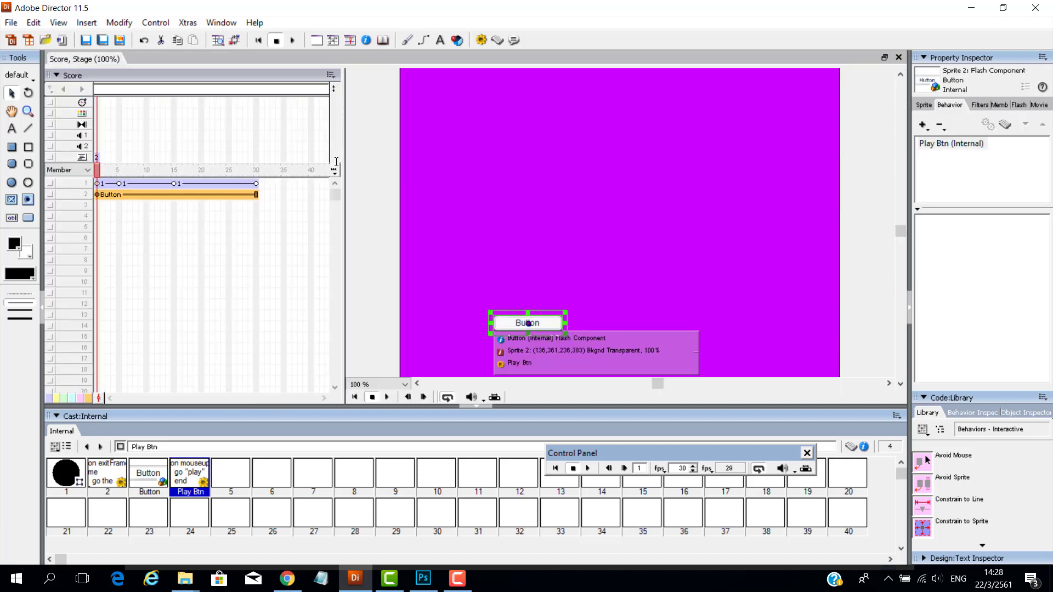
Add a marker at frame 5 and name it 'play'
click(121, 92)
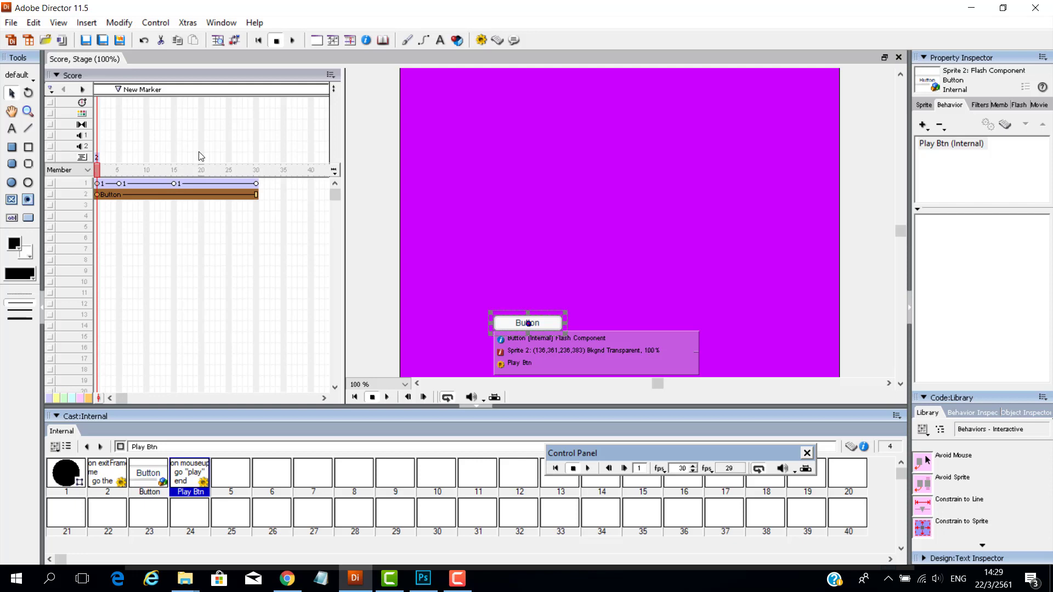
click(134, 89)
text(play)
click(119, 104)
click(119, 102)
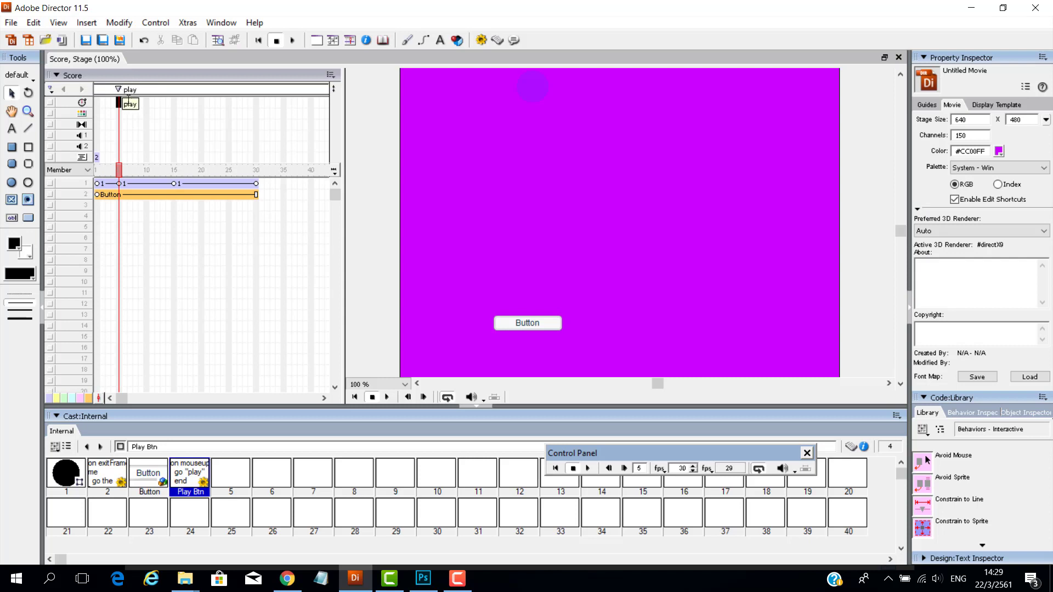
Add a stray marker, drag it off the score, then rewind and play the movie
click(174, 88)
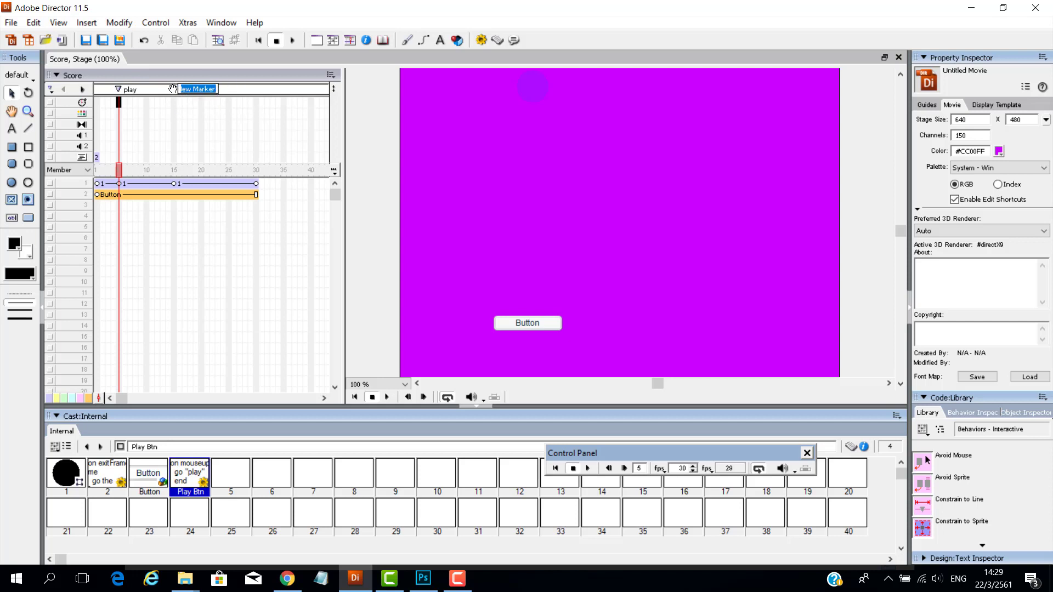
drag(173, 91, 206, 91)
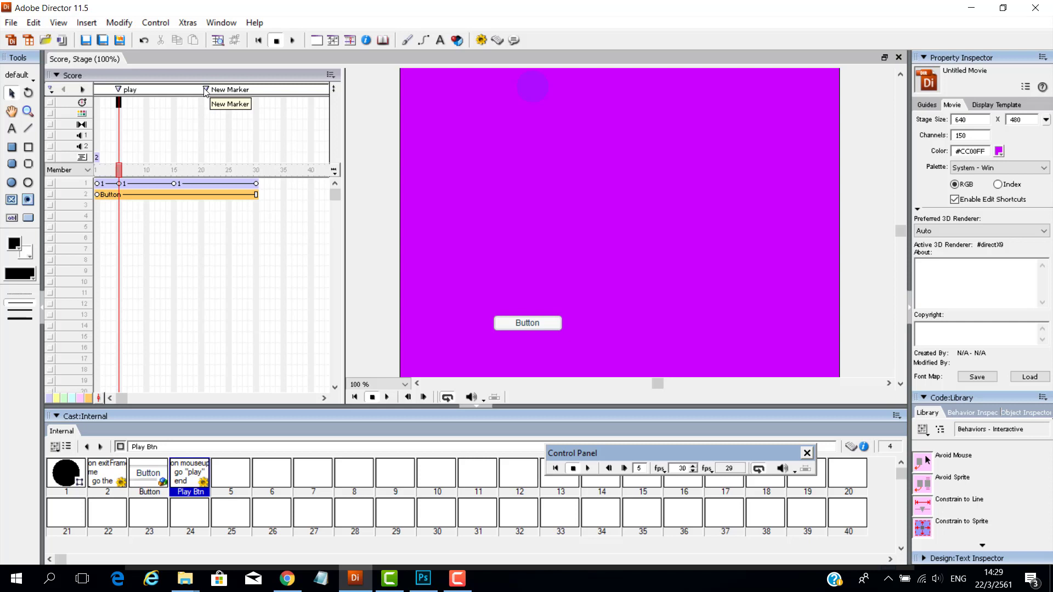
drag(206, 91, 204, 76)
click(258, 40)
click(292, 40)
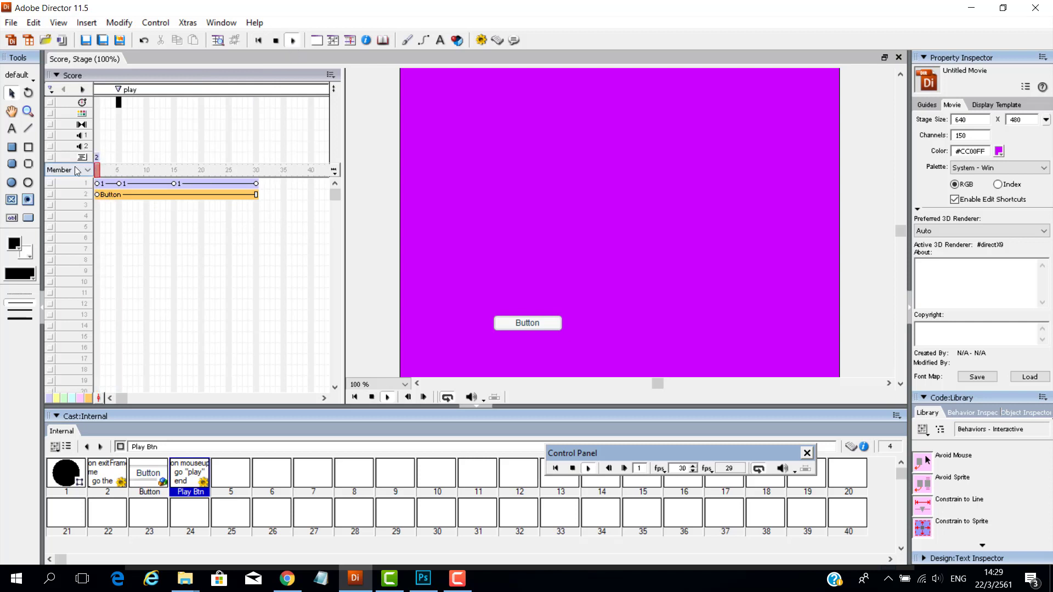
click(526, 325)
click(531, 325)
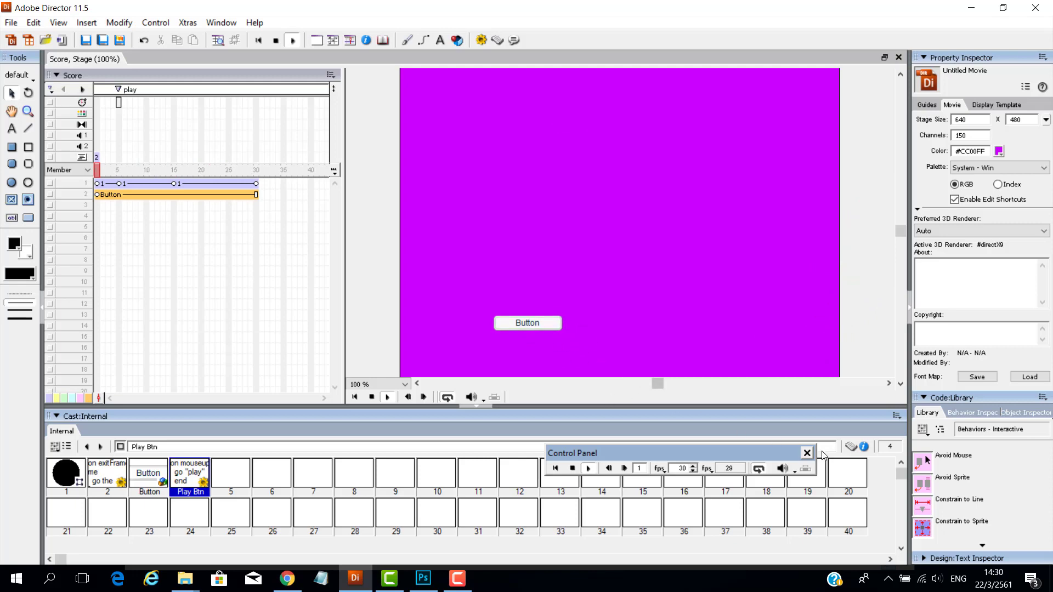
Drag Rollover Cursor Change from the Interactive library onto the Button sprite with the Finger cursor
click(923, 430)
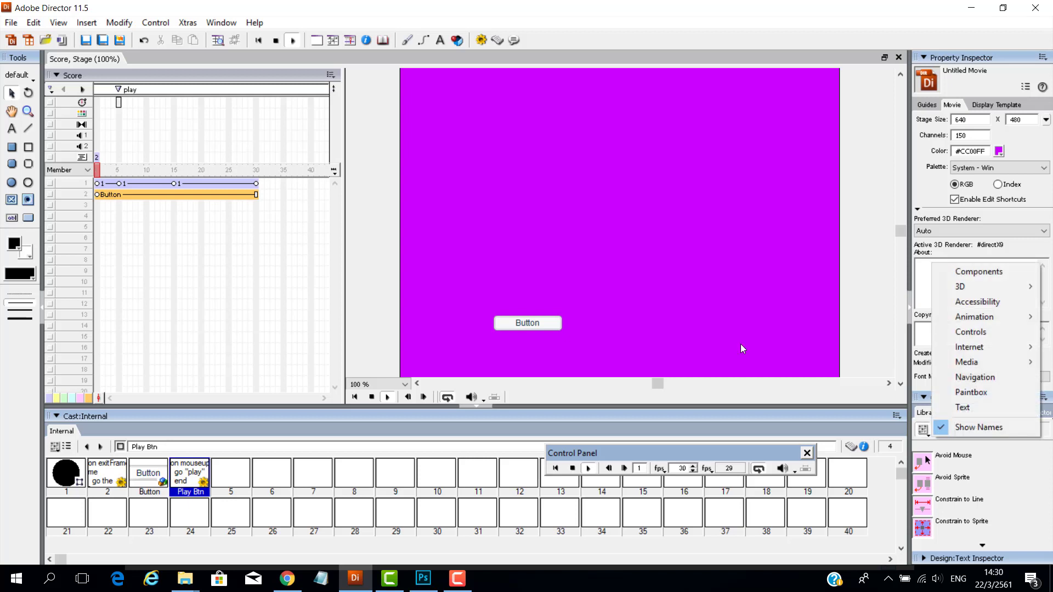
mouse_move(975, 323)
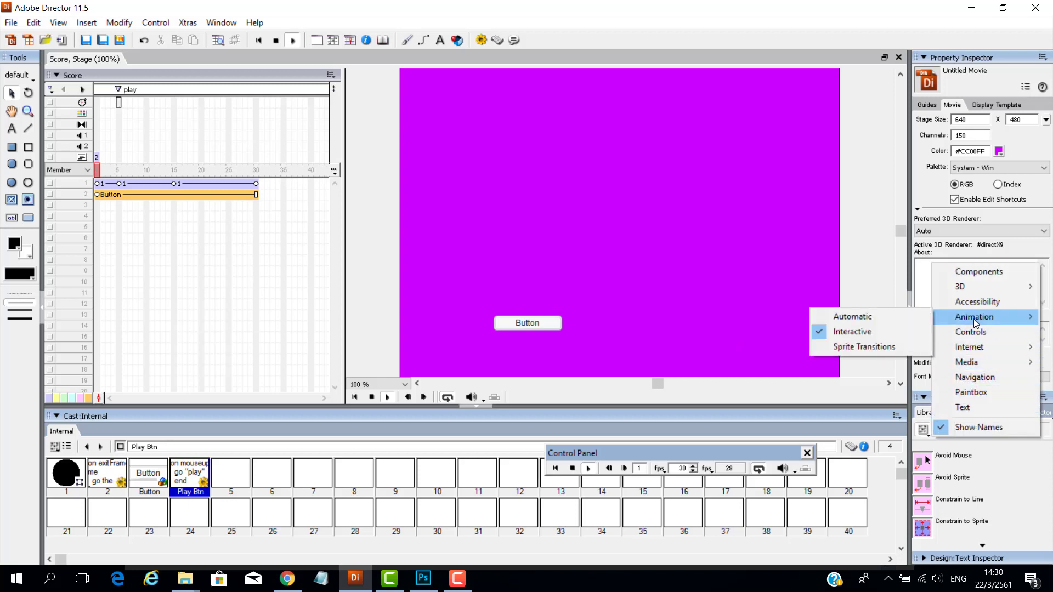
click(870, 331)
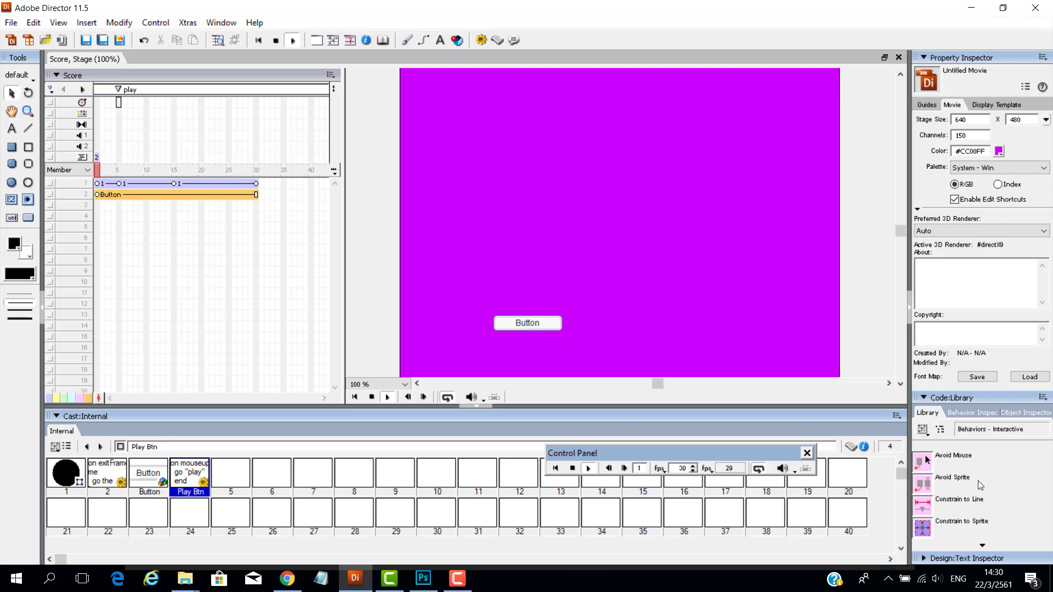
scroll(978, 480, down, 5)
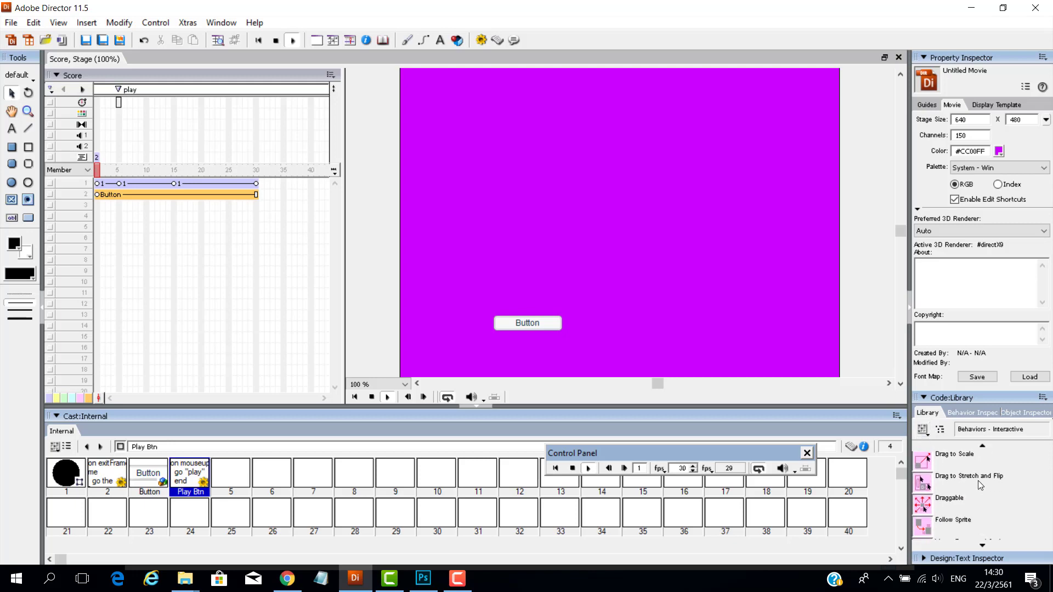
scroll(978, 480, down, 4)
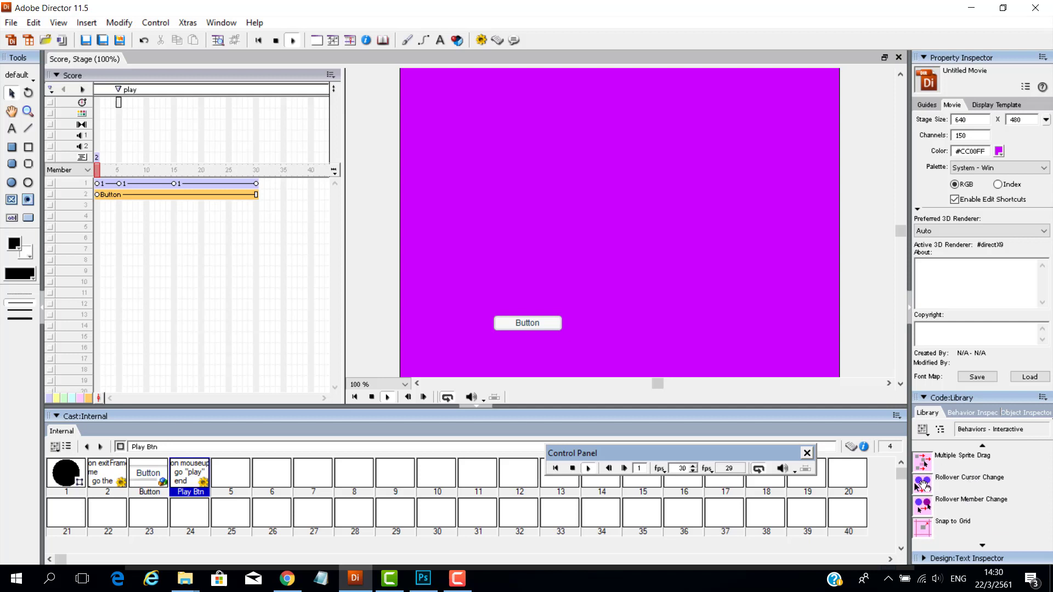
drag(922, 484, 541, 328)
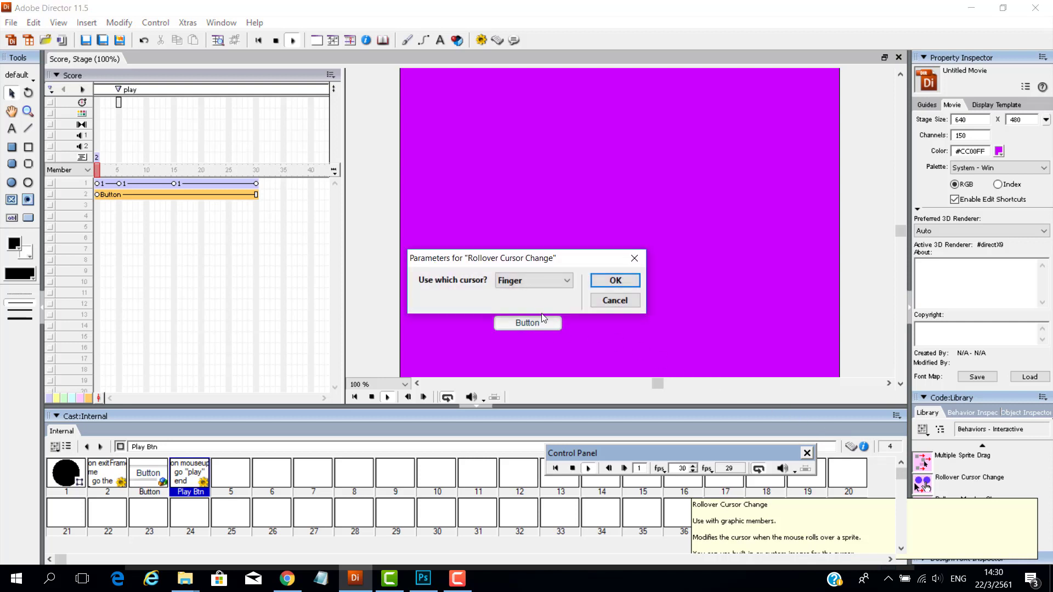
click(566, 280)
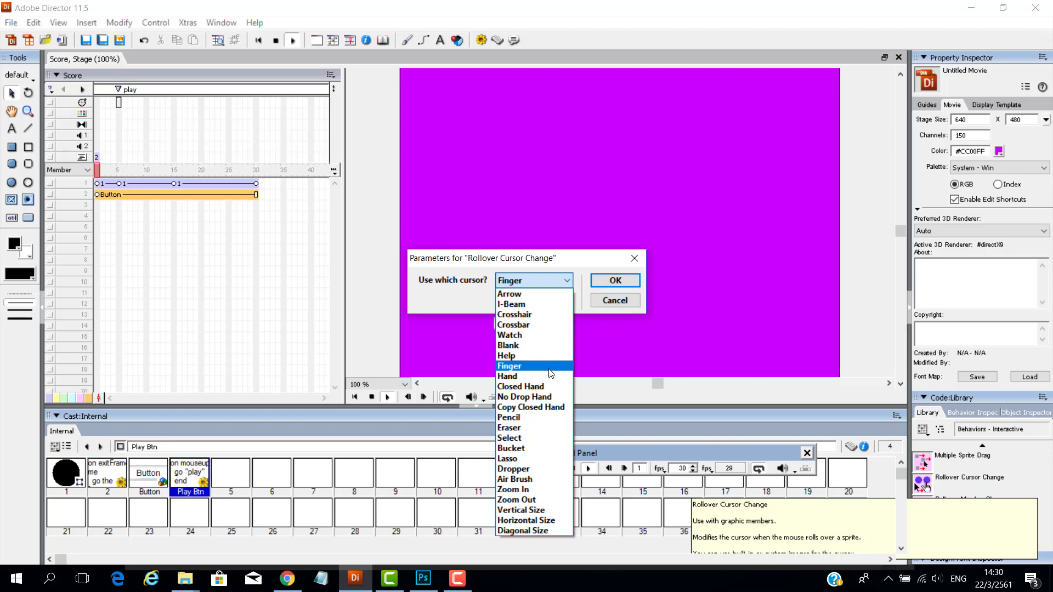
click(439, 295)
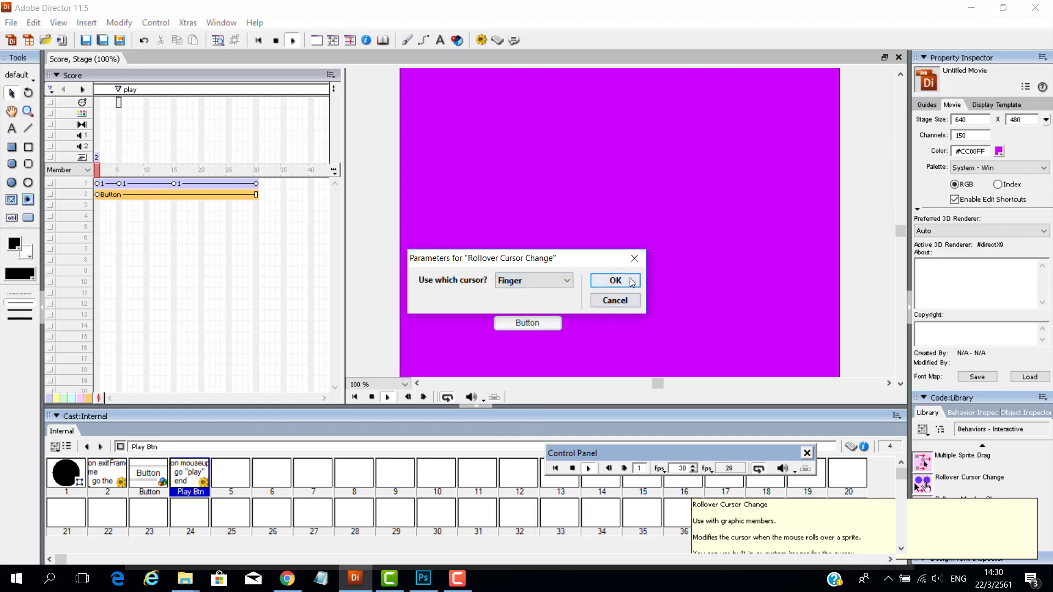
key(Return)
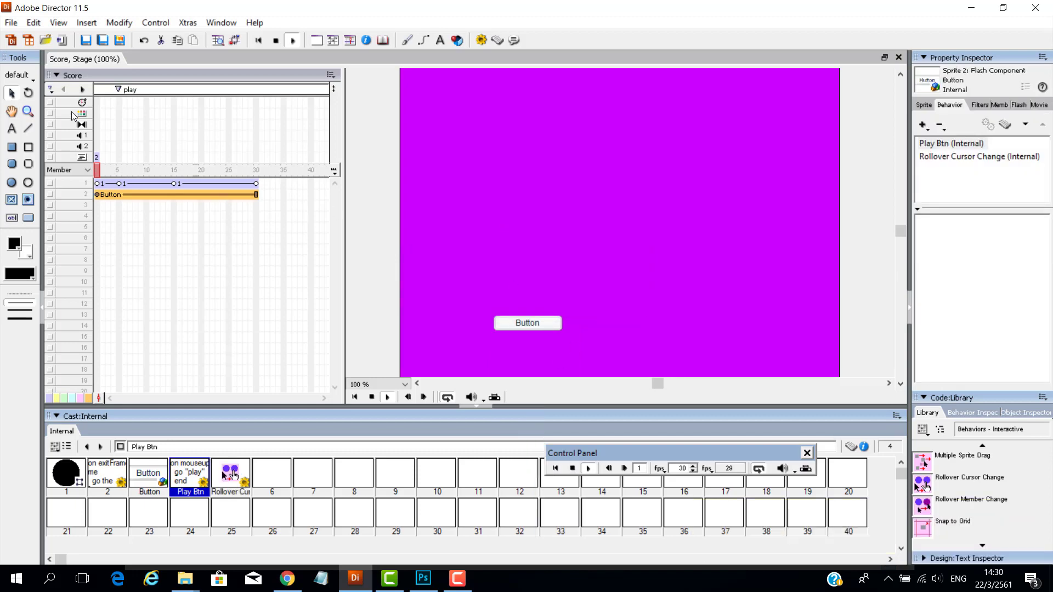
click(292, 40)
click(509, 331)
click(275, 40)
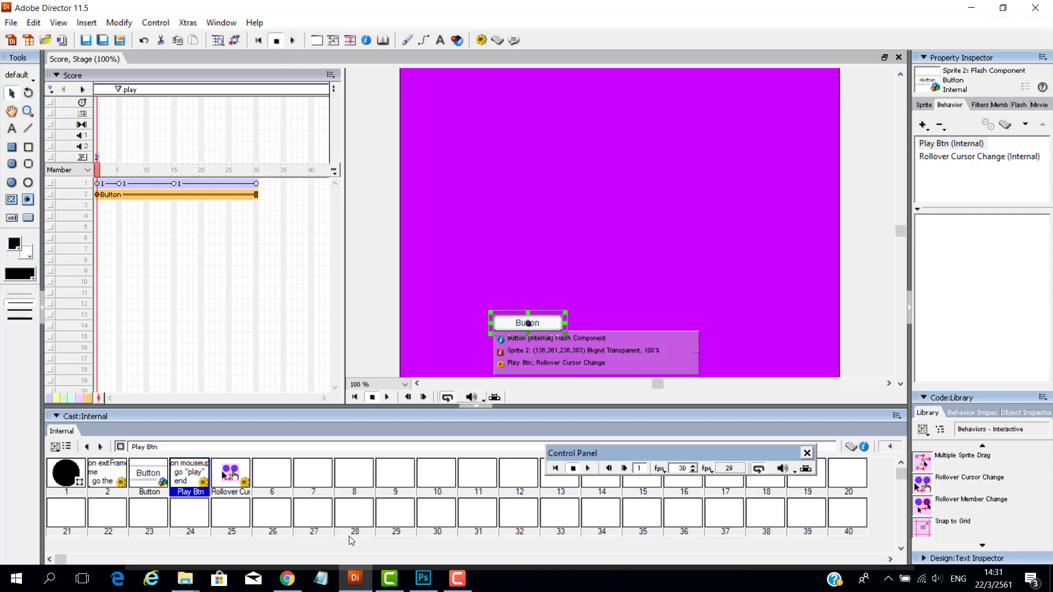
click(457, 581)
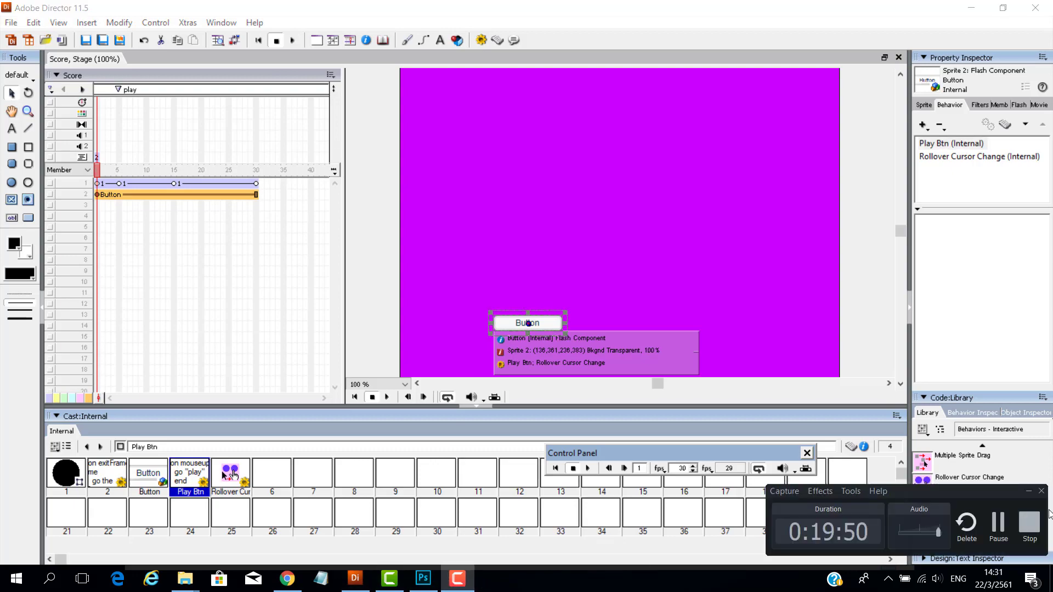